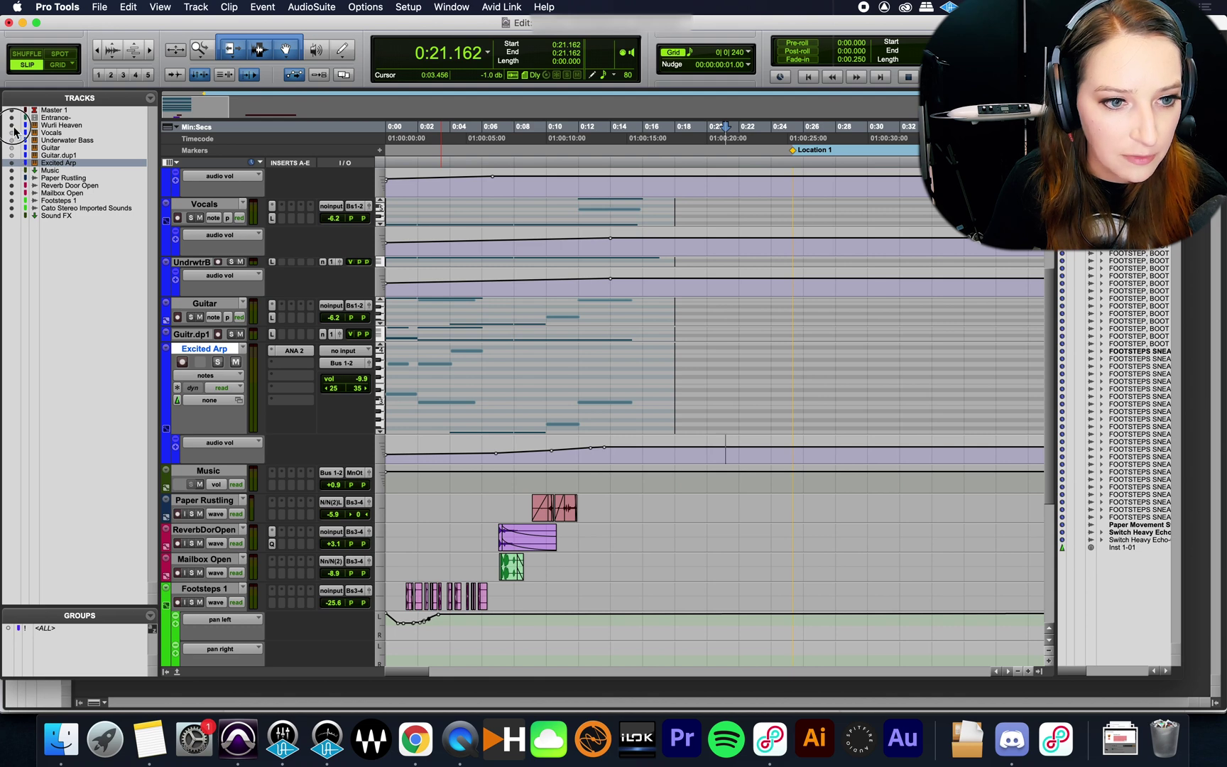
- Hide all tracks except Master 1 and Excited Arp, add stereo instrument track Inst 1, and enlarge Excited Arp
{"action": "left_click_drag", "start_coordinate": [11, 154], "coordinate": [12, 110]}
{"action": "left_click_drag", "start_coordinate": [11, 171], "coordinate": [11, 216]}
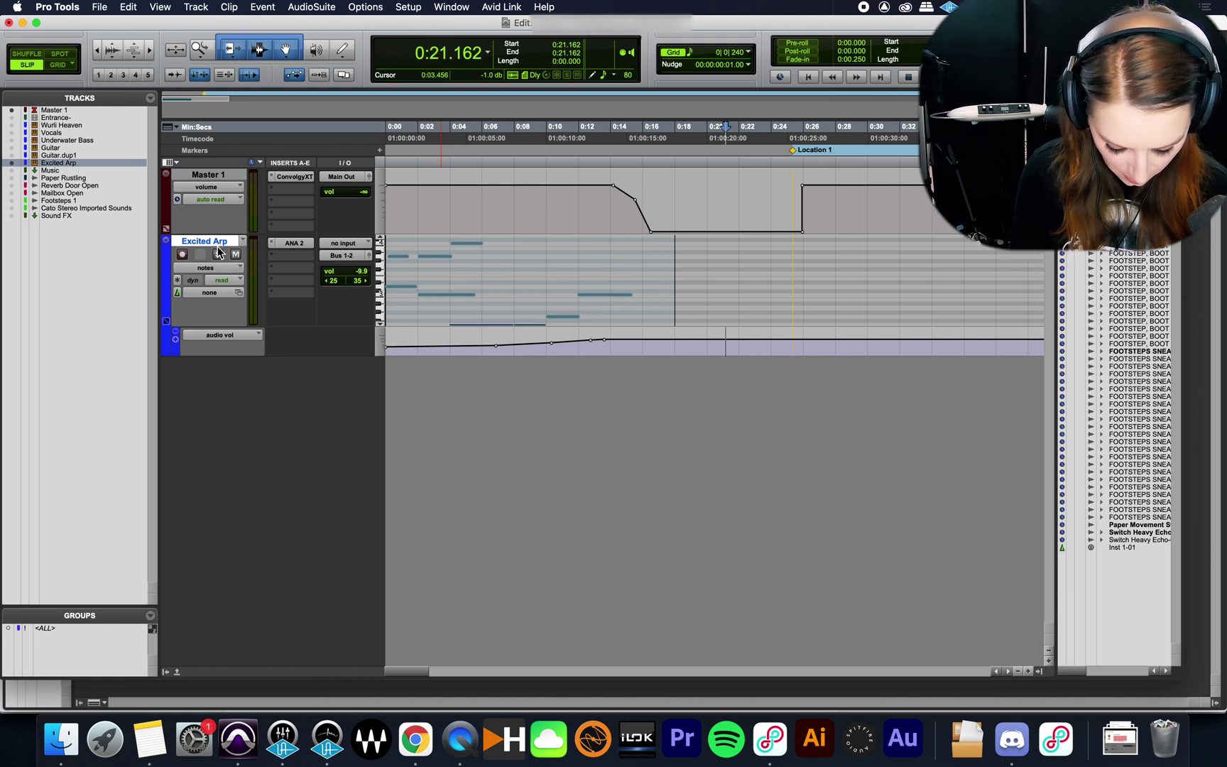
{"action": "key", "text": "shift+super+n"}
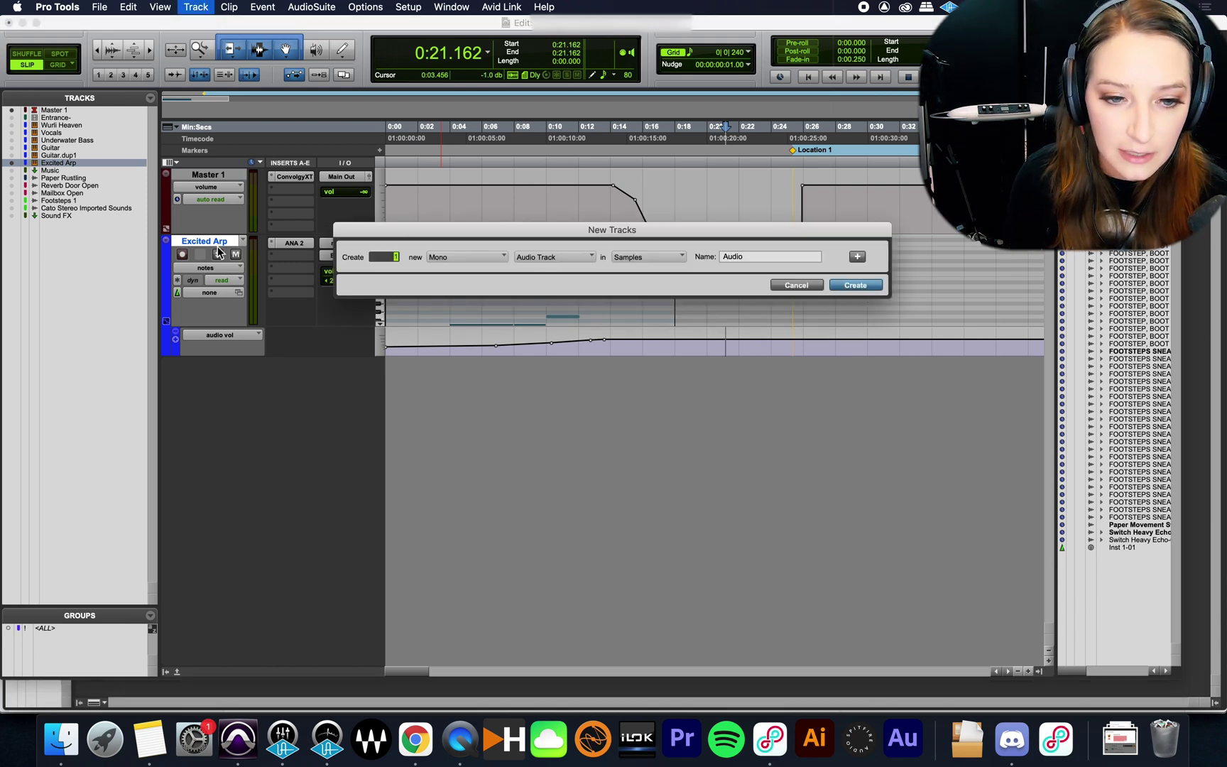
{"action": "key", "text": "super+Down"}
{"action": "key", "text": "super+Down"}
{"action": "key", "text": "super+Down"}
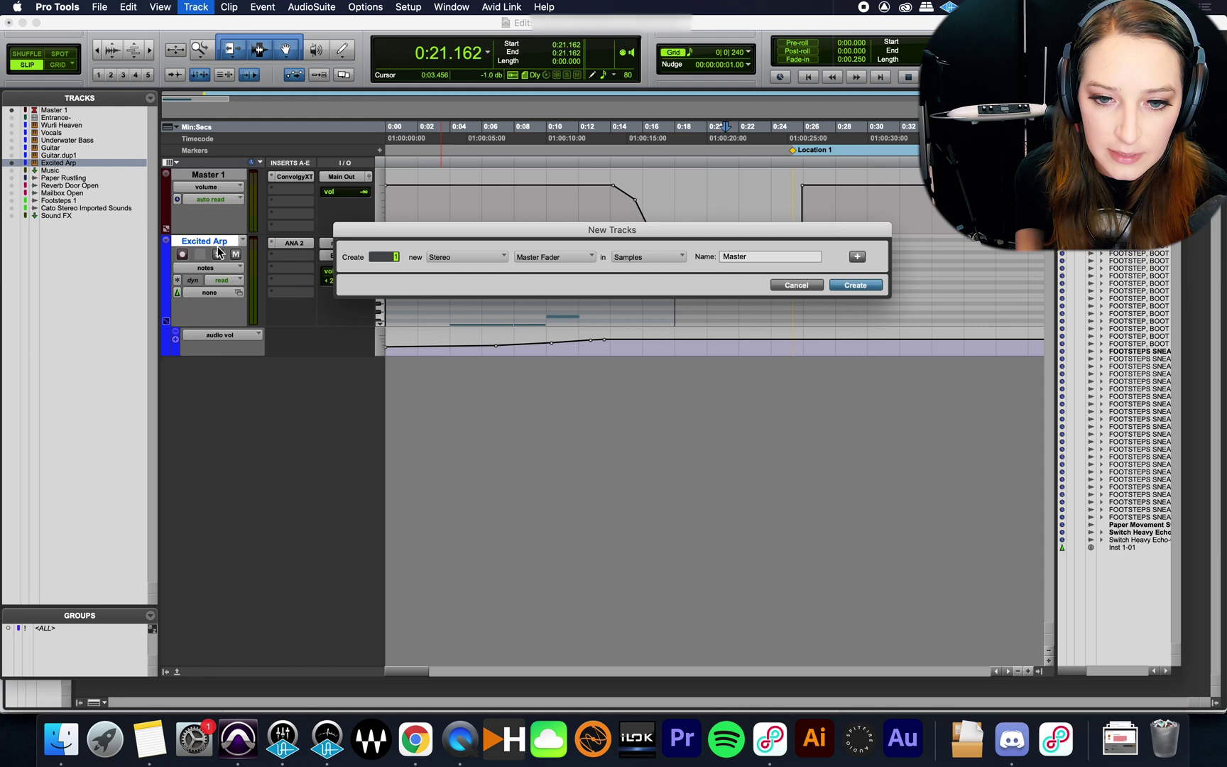
{"action": "key", "text": "super+Down"}
{"action": "key", "text": "super+Down"}
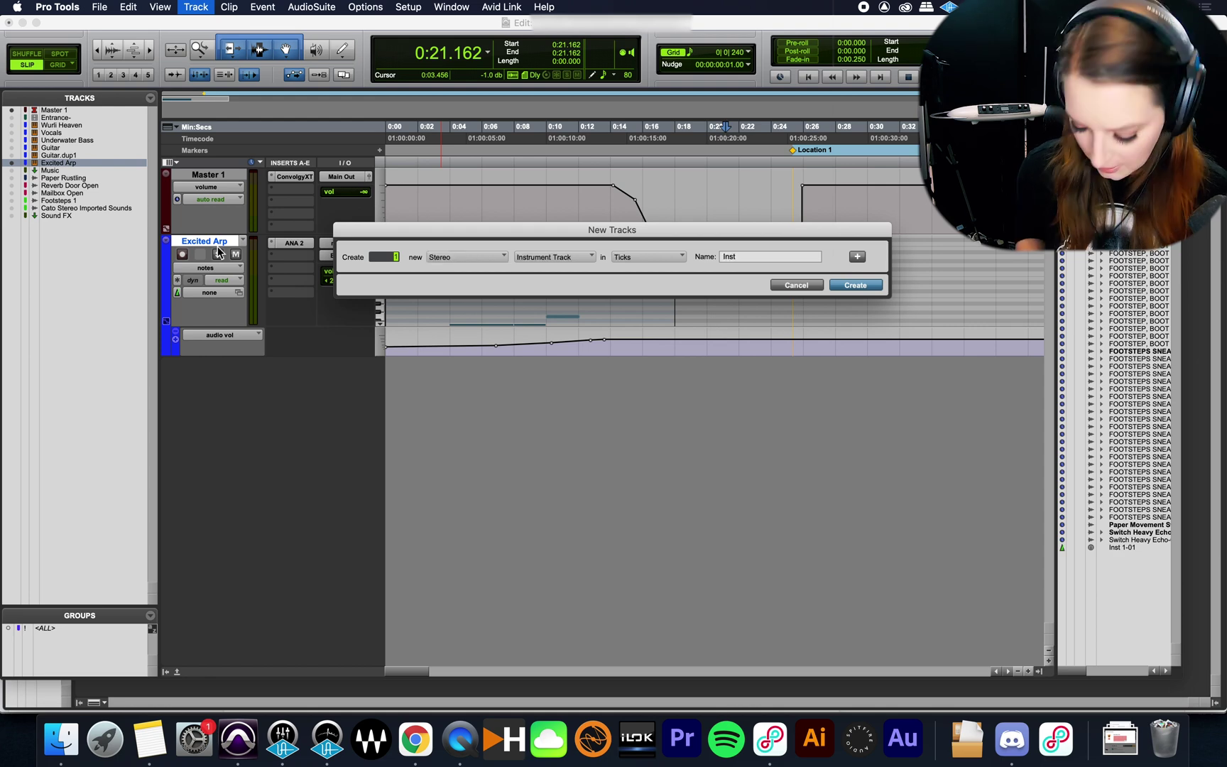
{"action": "key", "text": "Return"}
{"action": "left_click_drag", "start_coordinate": [232, 327], "coordinate": [233, 402]}
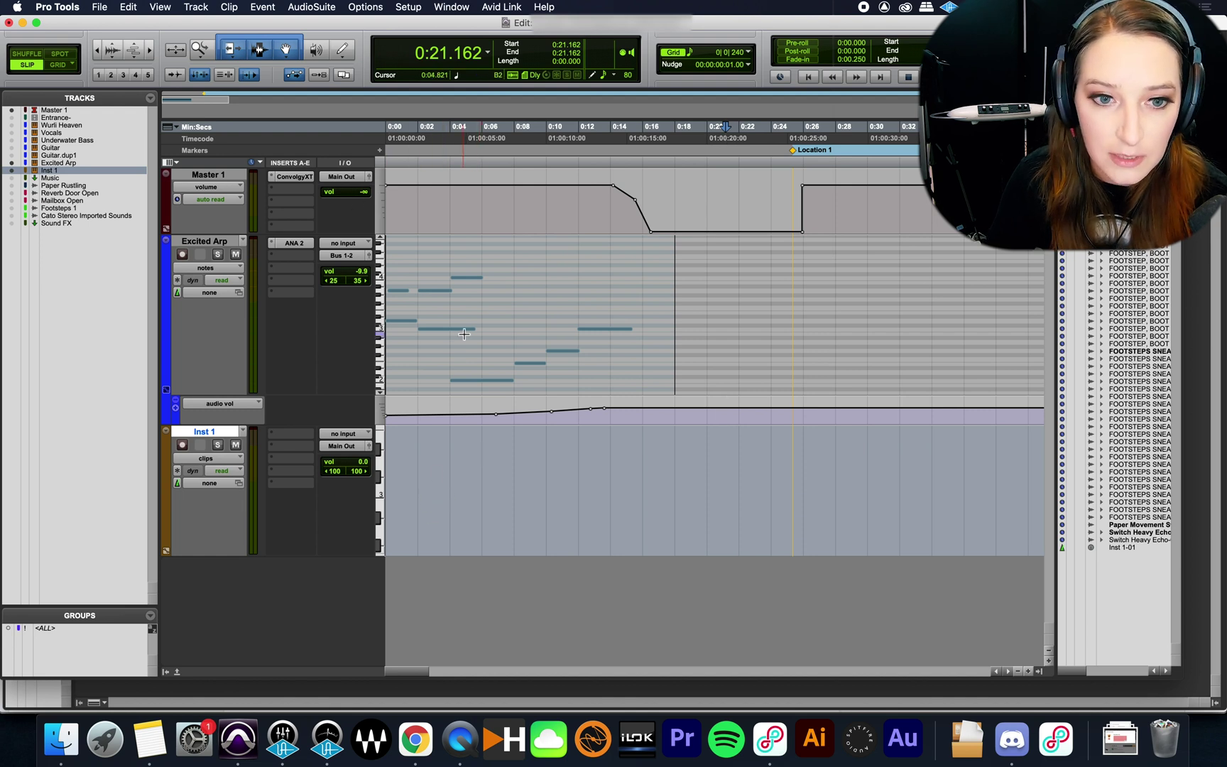
- Pick the Pencil tool and show Inst 1 in Notes view
{"action": "left_click", "coordinate": [344, 51]}
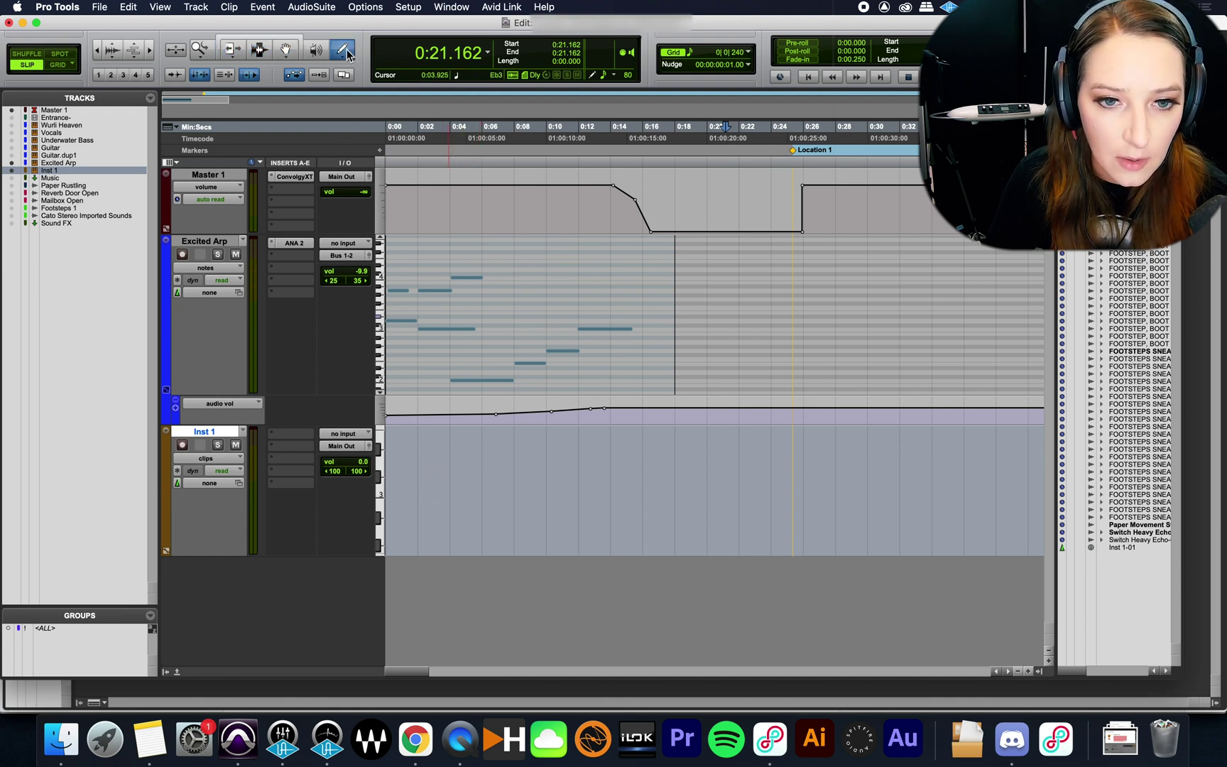
{"action": "left_click", "coordinate": [213, 460]}
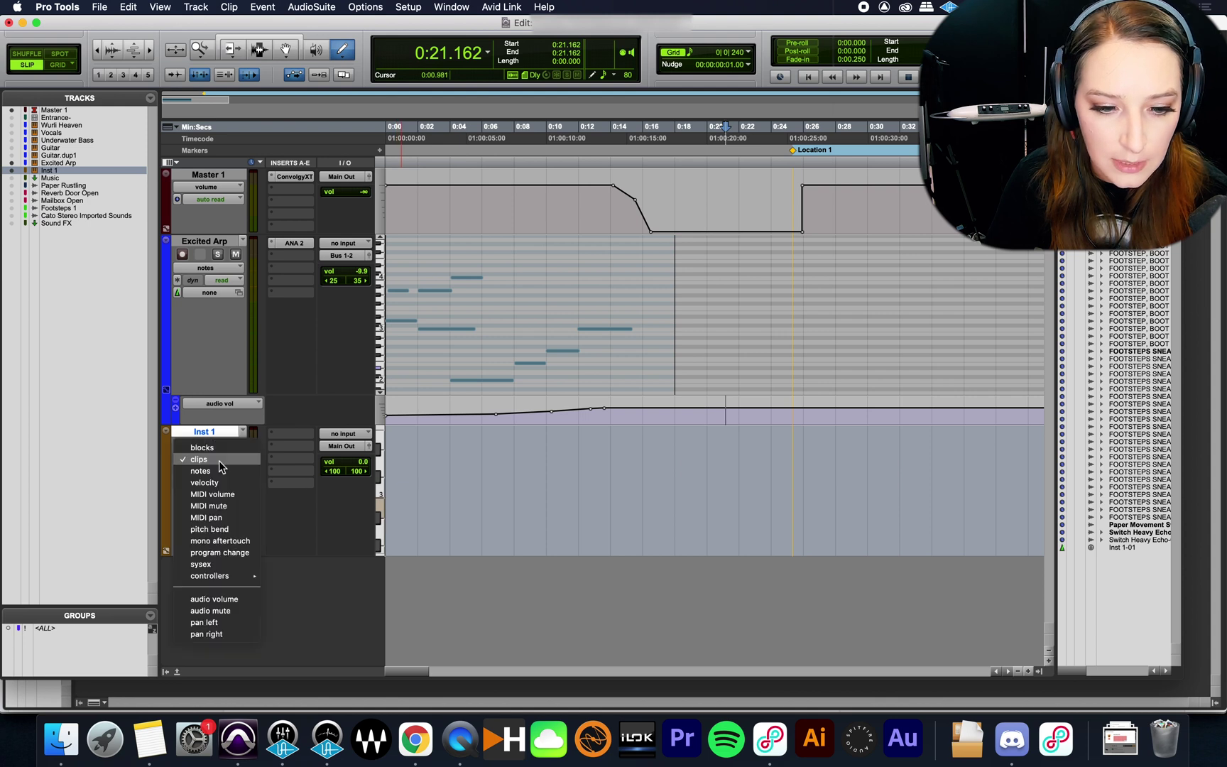
{"action": "left_click", "coordinate": [200, 471]}
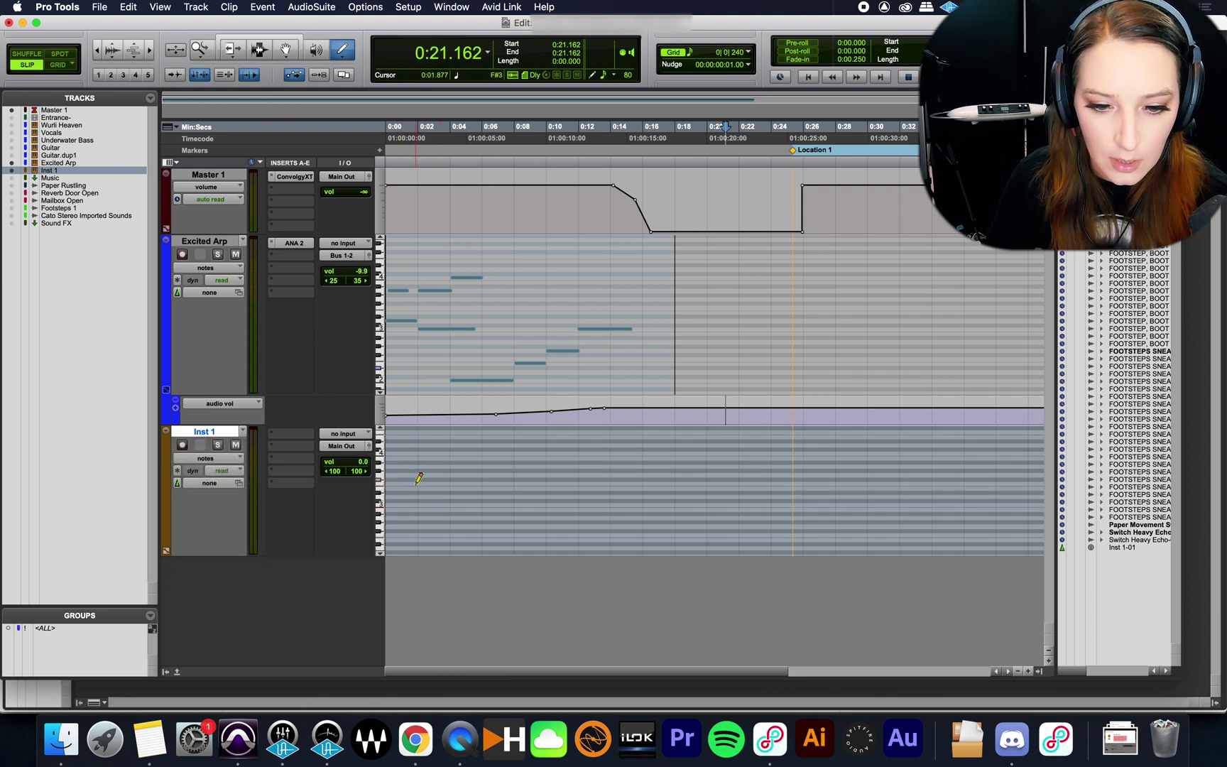
- Draw four MIDI notes on Inst 1 and move the highest one to start at 0:00
{"action": "left_click_drag", "start_coordinate": [424, 483], "coordinate": [484, 483]}
{"action": "left_click_drag", "start_coordinate": [511, 534], "coordinate": [630, 534]}
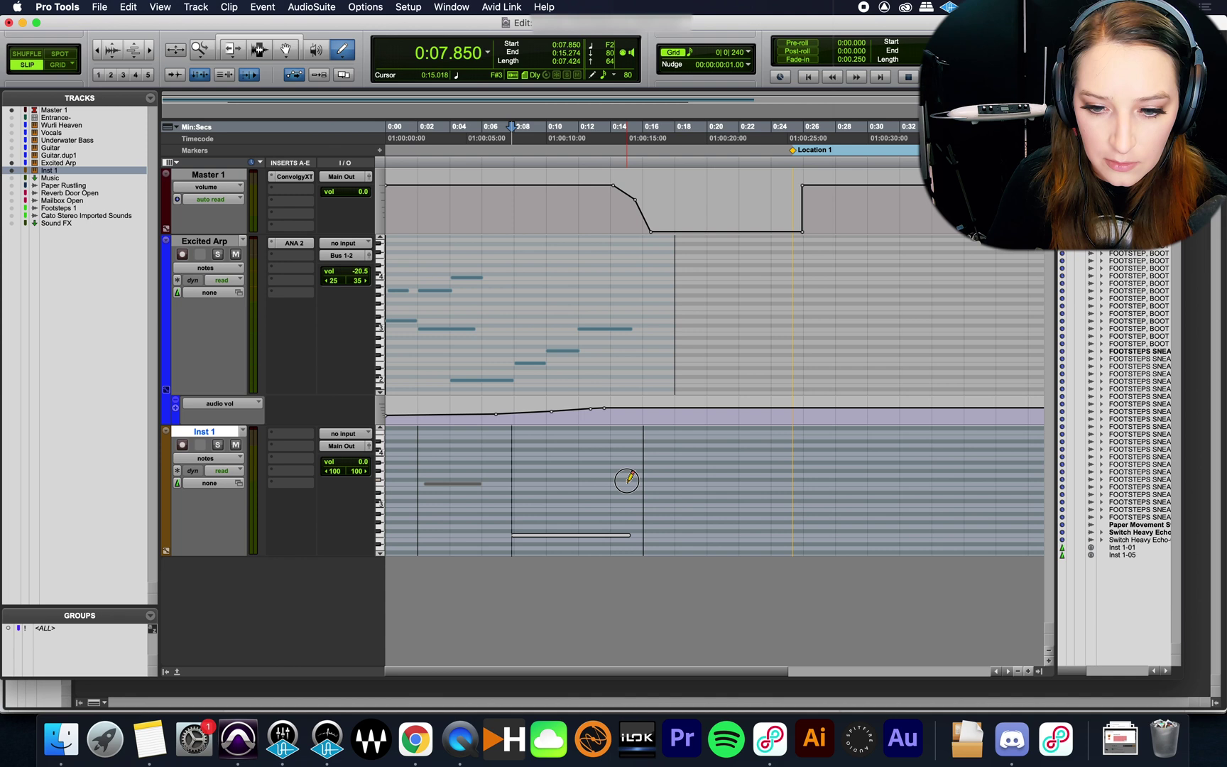
{"action": "left_click_drag", "start_coordinate": [619, 475], "coordinate": [677, 475]}
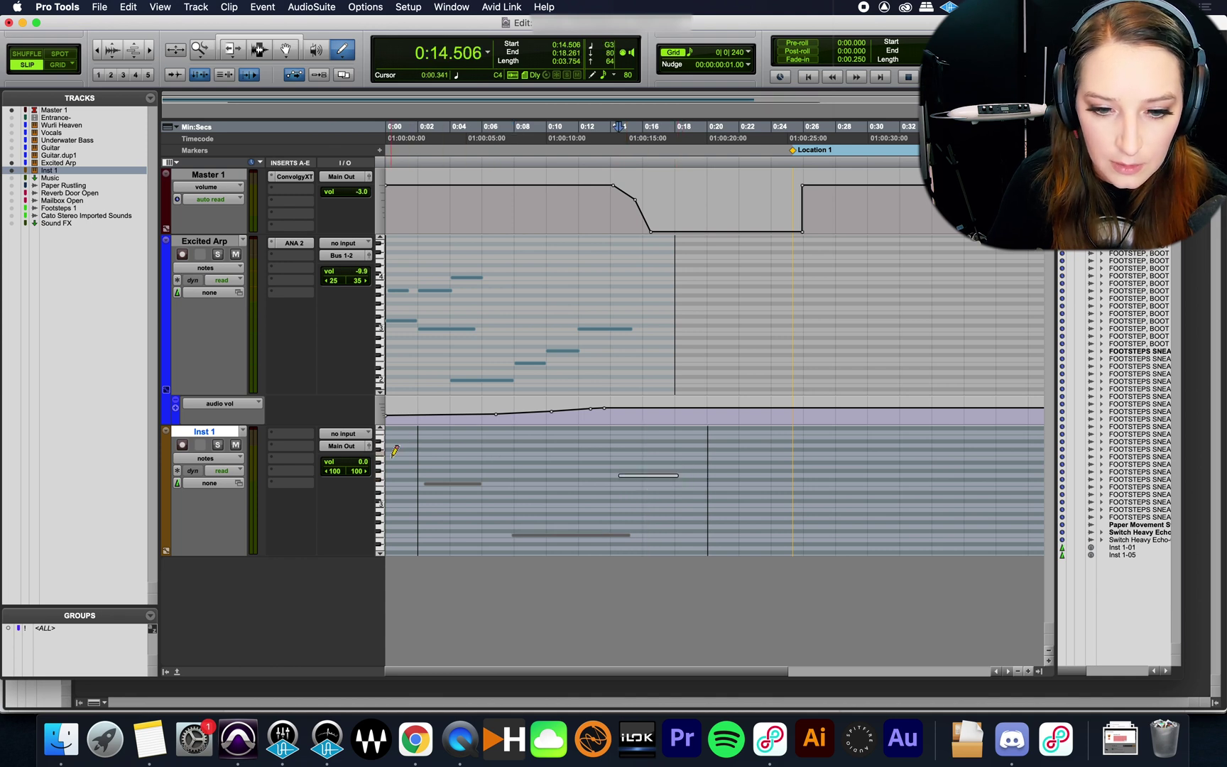
{"action": "mouse_move", "coordinate": [393, 458]}
{"action": "left_mouse_down"}
{"action": "mouse_move", "coordinate": [453, 458]}
{"action": "mouse_move", "coordinate": [440, 458]}
{"action": "left_mouse_up"}
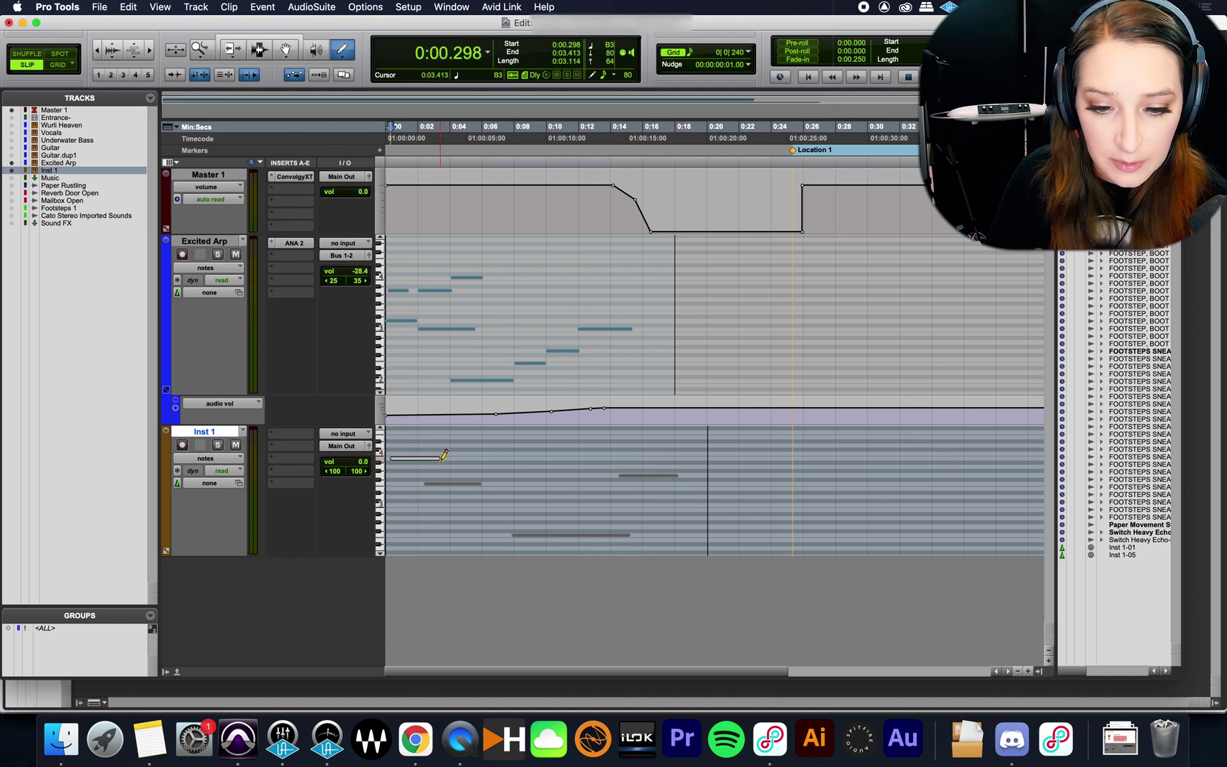
{"action": "left_click", "coordinate": [290, 39]}
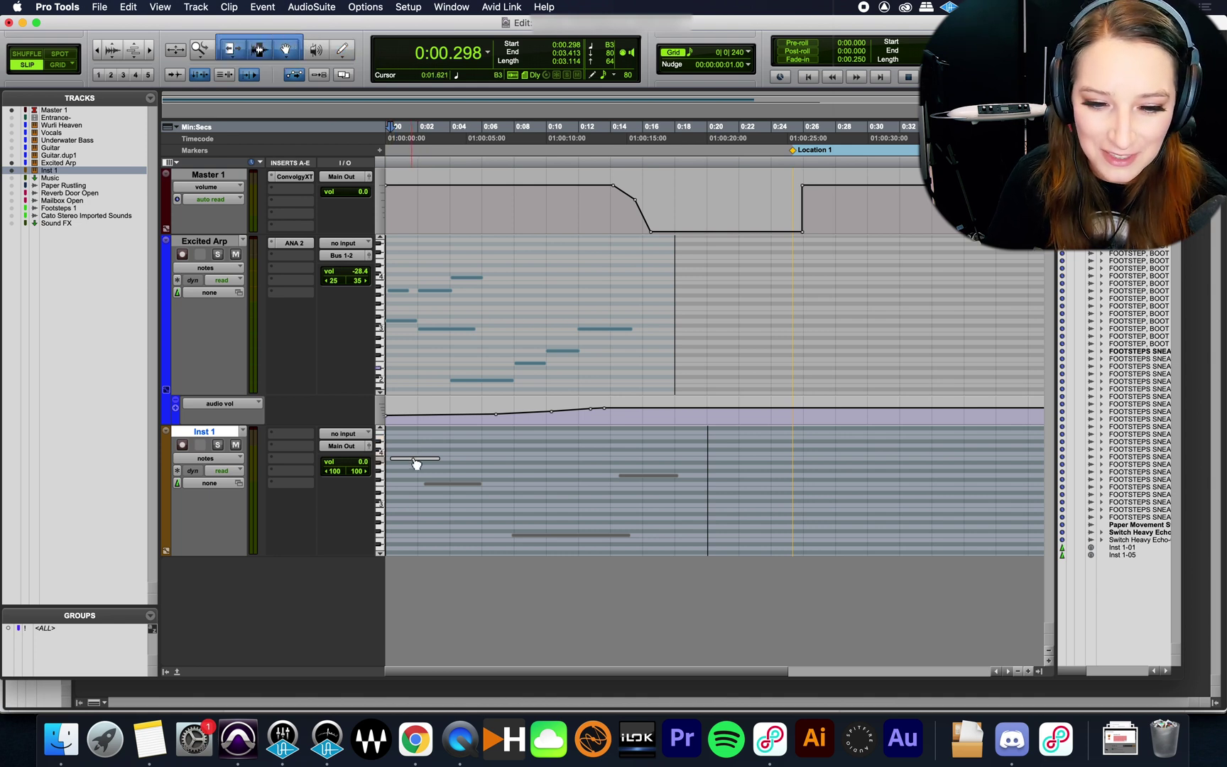
{"action": "left_click_drag", "start_coordinate": [413, 460], "coordinate": [409, 461]}
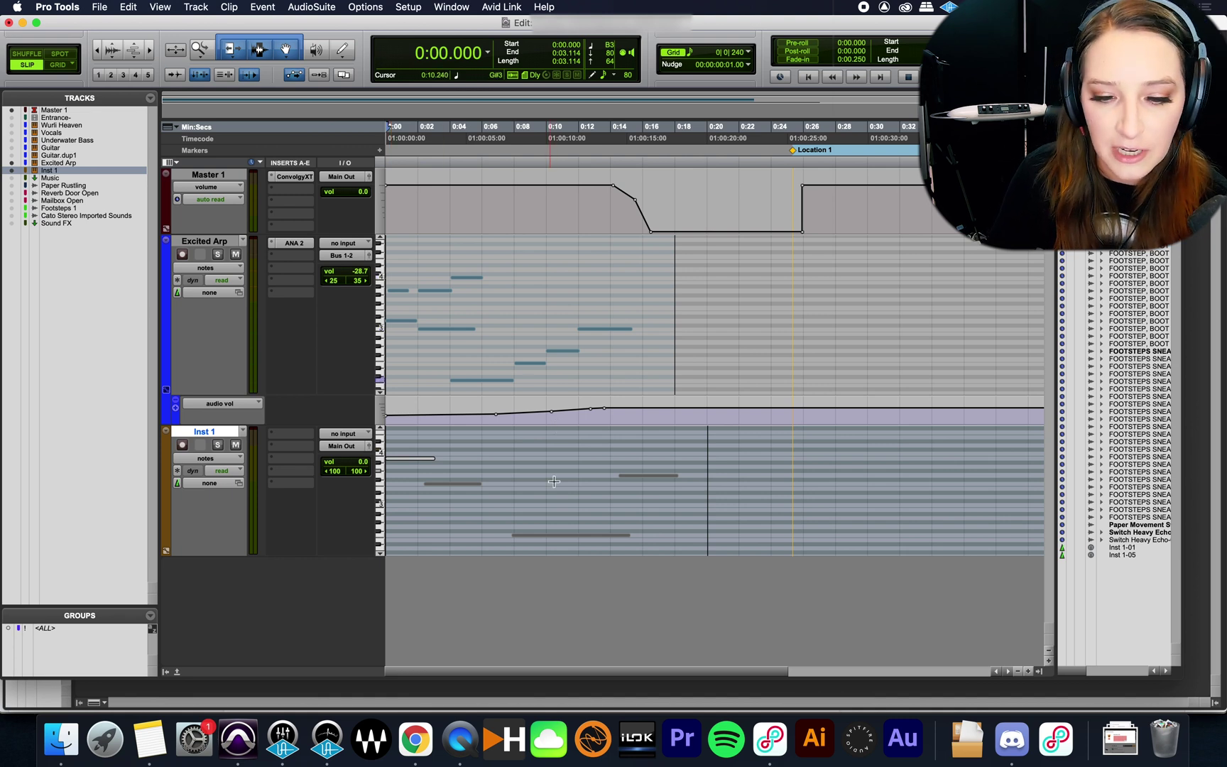
- Deselect the note and switch both Inst 1 and Excited Arp to Clips view
{"action": "left_click", "coordinate": [478, 495]}
{"action": "left_click", "coordinate": [235, 459]}
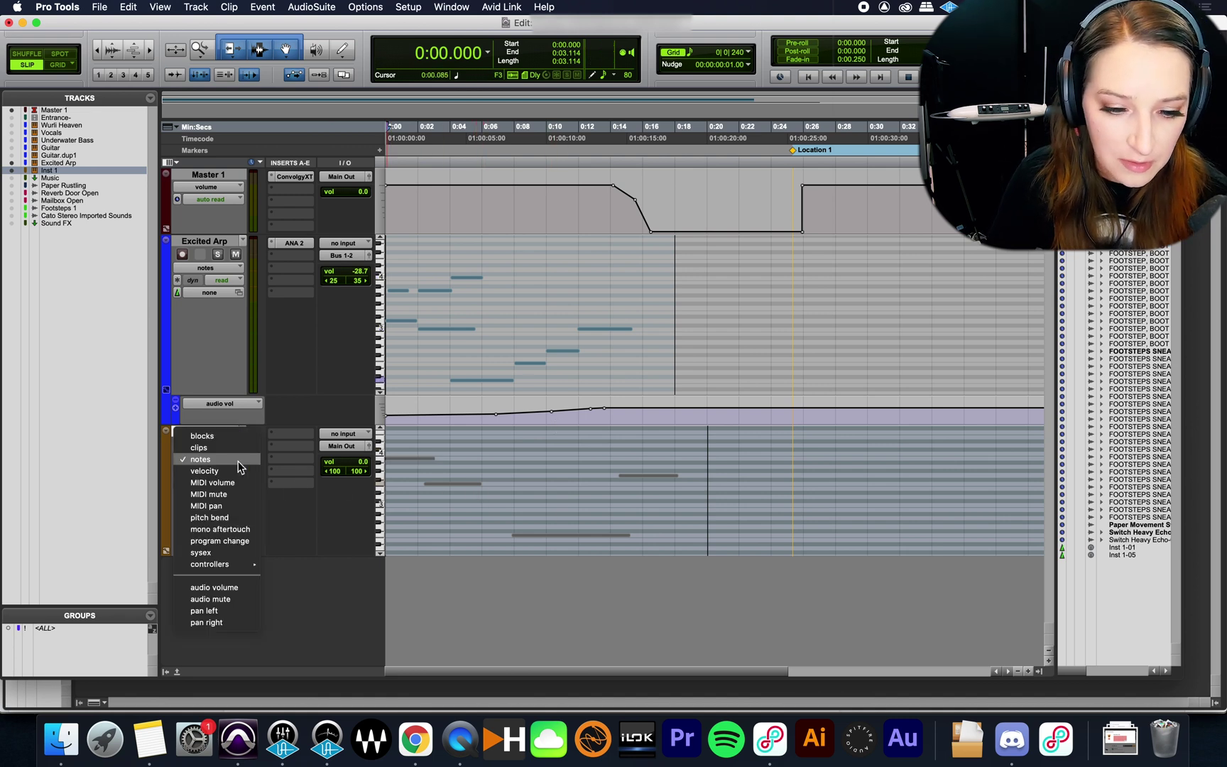
{"action": "left_click", "coordinate": [234, 448]}
{"action": "left_click", "coordinate": [209, 268]}
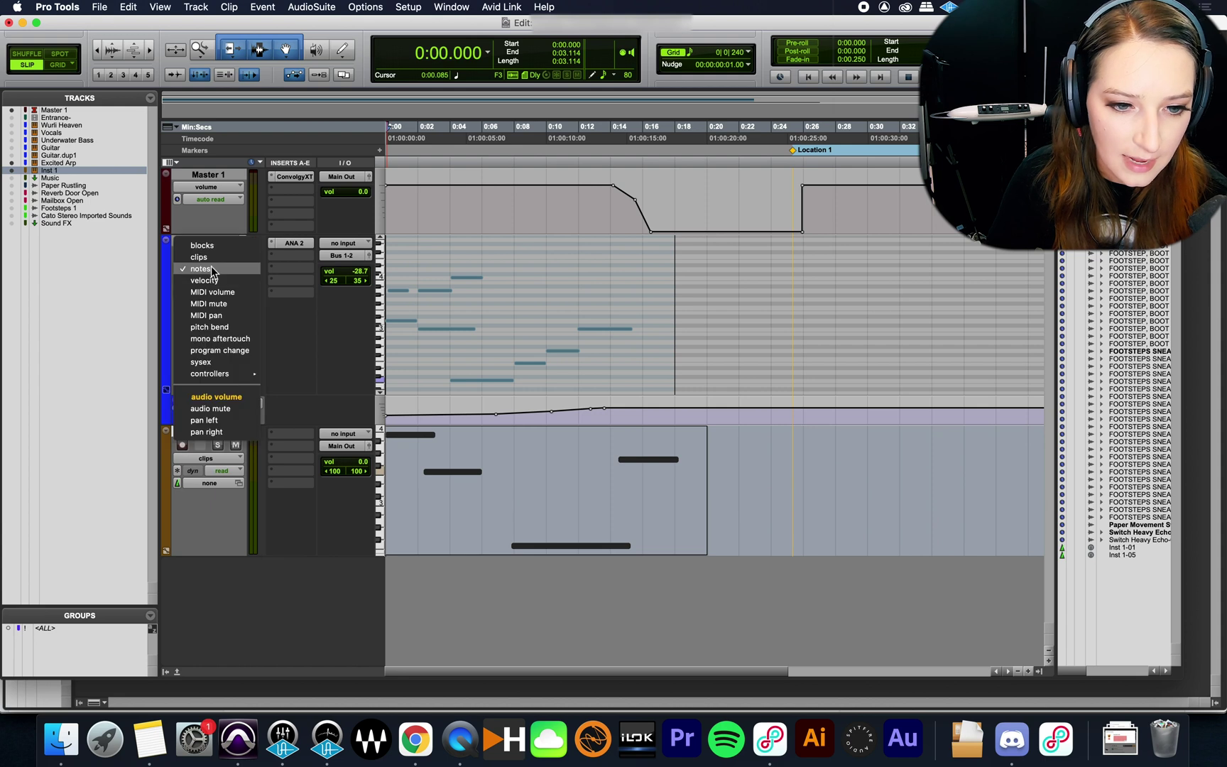
{"action": "left_click", "coordinate": [210, 259]}
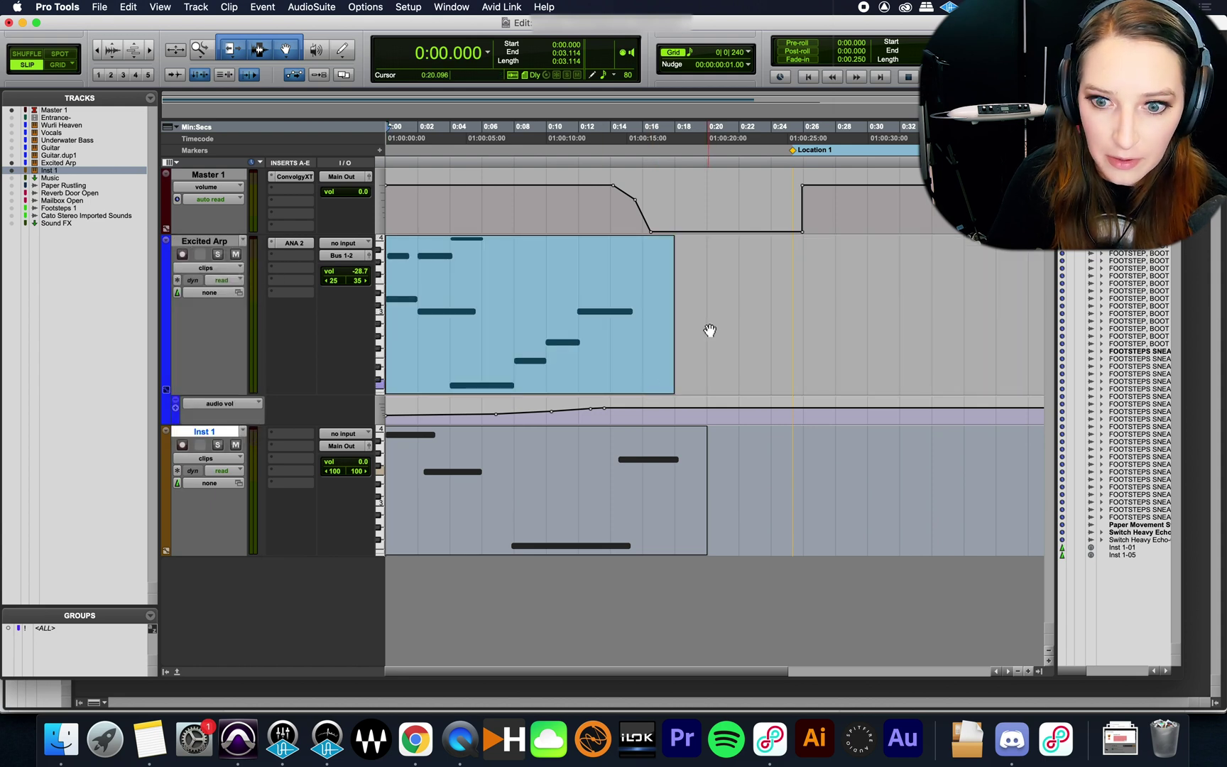
- Option-drag the ANA 2 instrument insert from Excited Arp onto Inst 1
{"action": "left_click", "coordinate": [718, 293]}
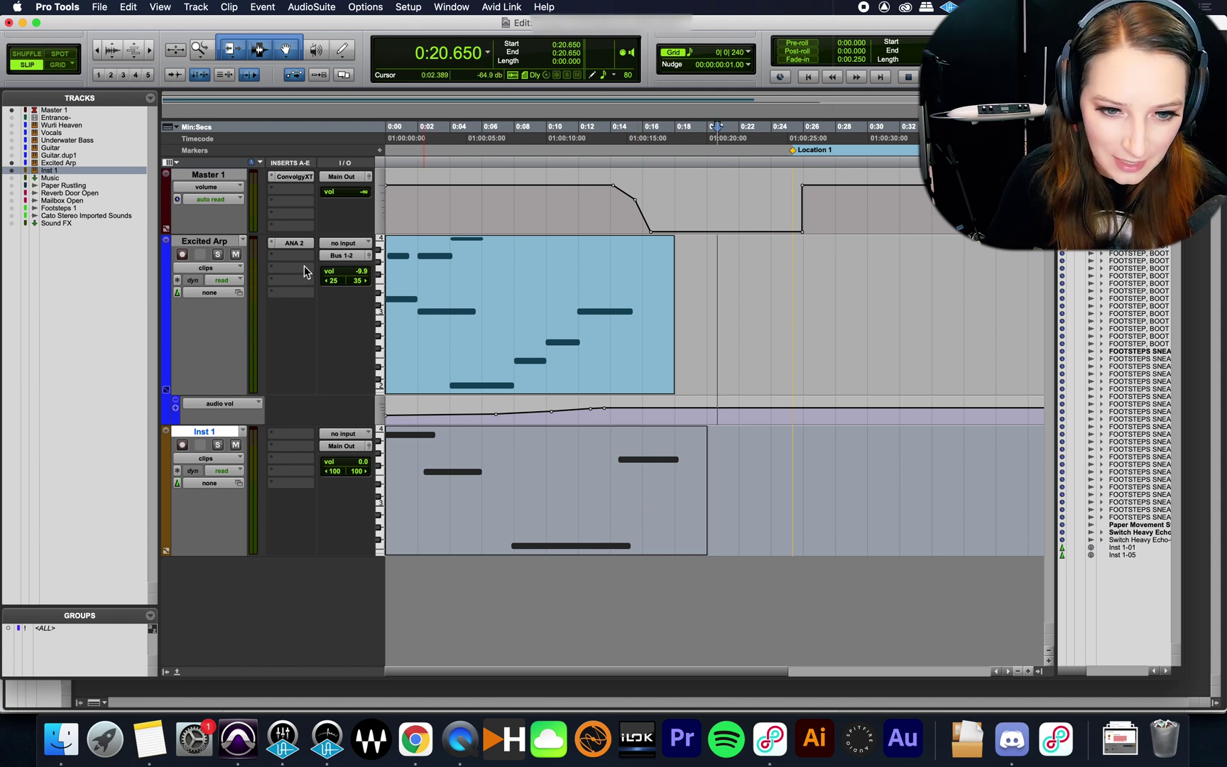
{"action": "left_click_drag", "start_coordinate": [296, 247], "coordinate": [294, 434]}
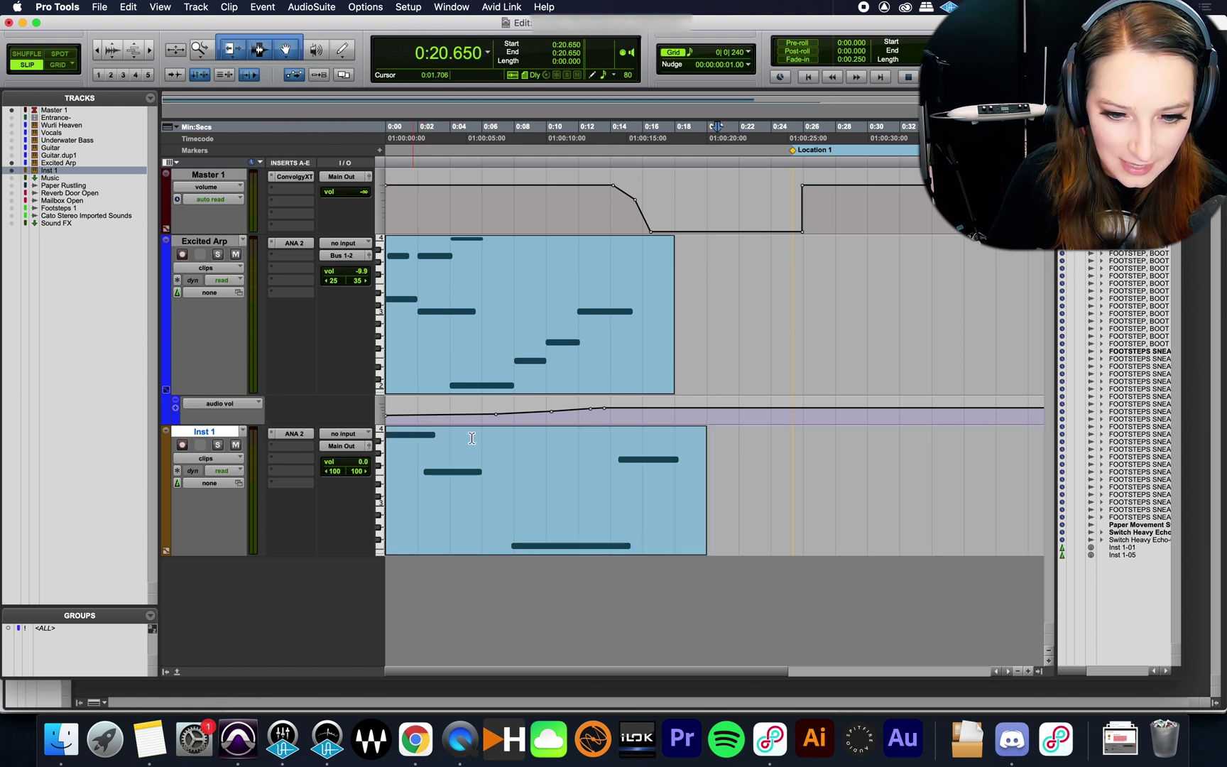
{"action": "left_click", "coordinate": [716, 440]}
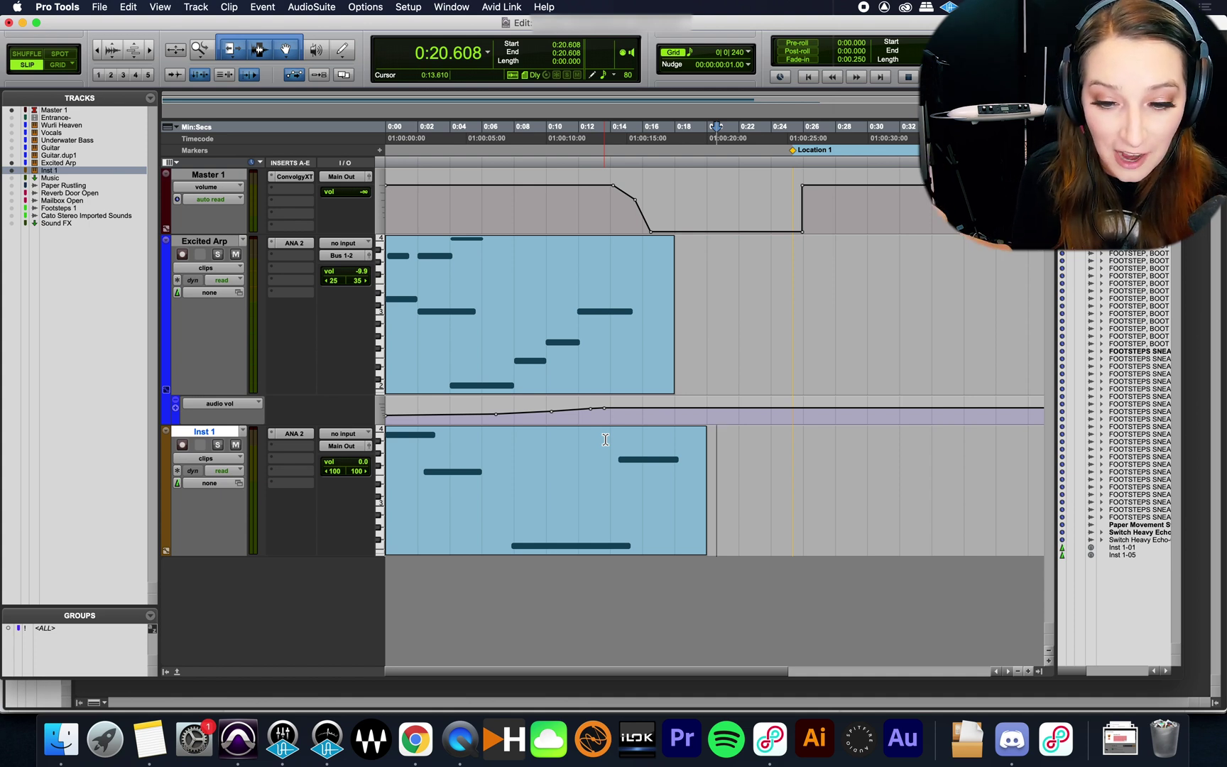
- Trim the Inst 1 clip to end at 0:17.877, matching Excited Arp, and select the whole clip
{"action": "left_click_drag", "start_coordinate": [707, 480], "coordinate": [673, 478]}
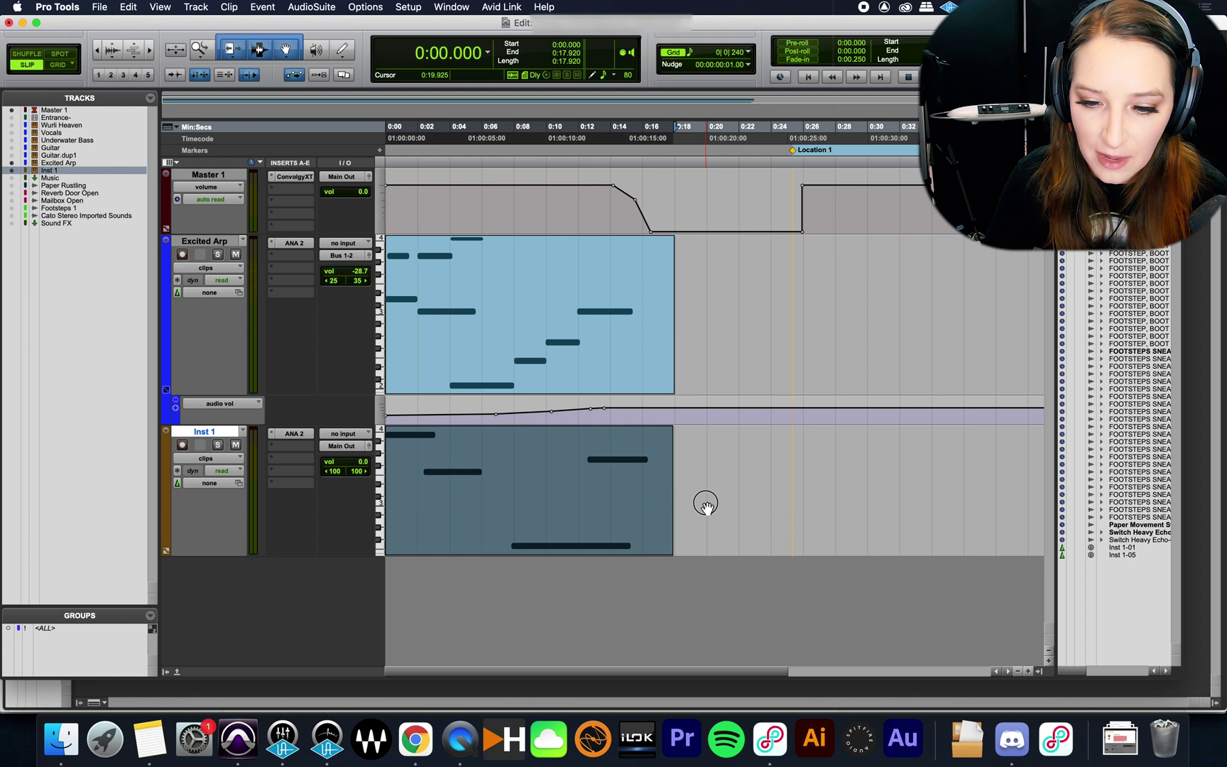
{"action": "left_click", "coordinate": [703, 469]}
{"action": "key", "text": "n"}
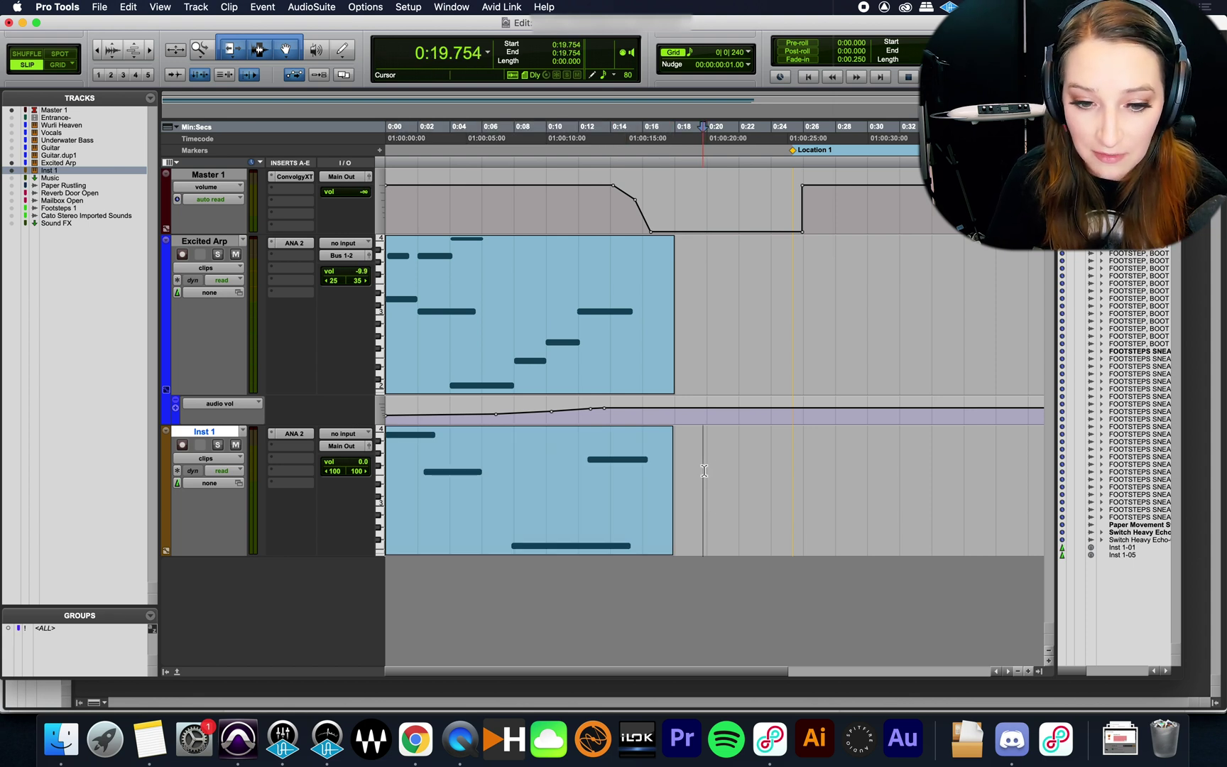
{"action": "left_click", "coordinate": [683, 467]}
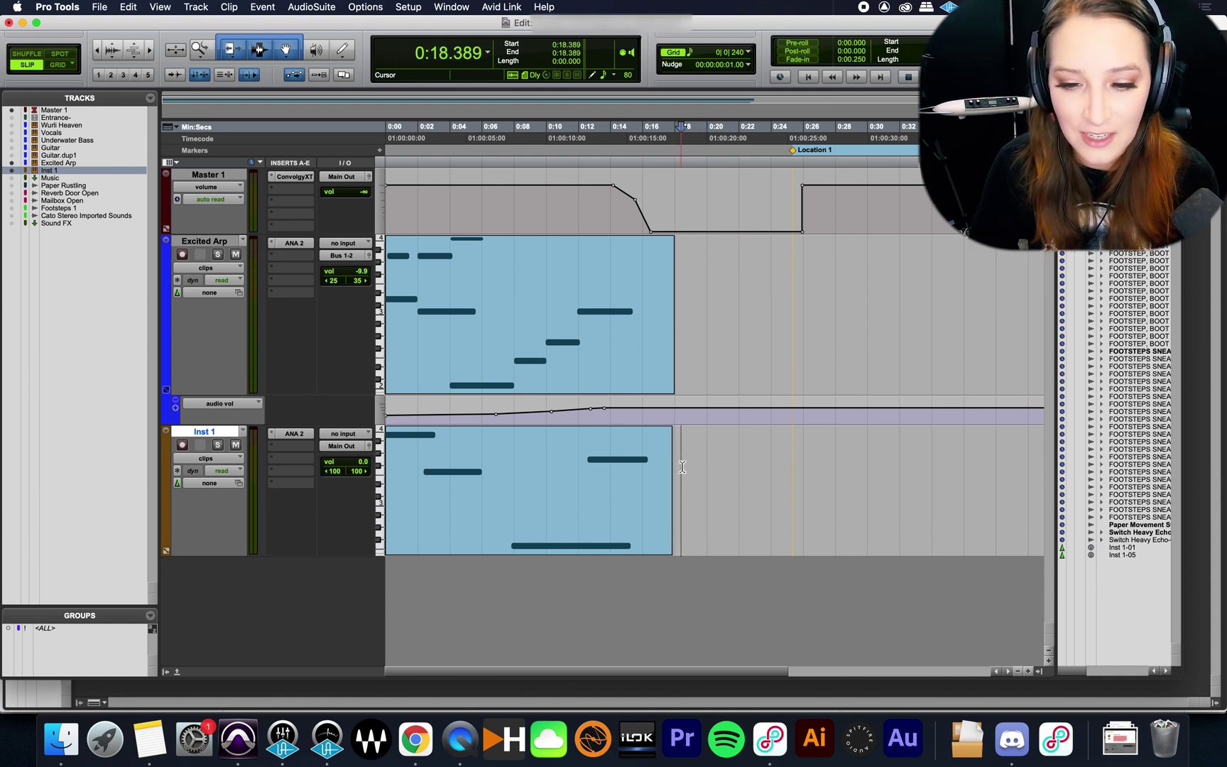
{"action": "left_click", "coordinate": [649, 510]}
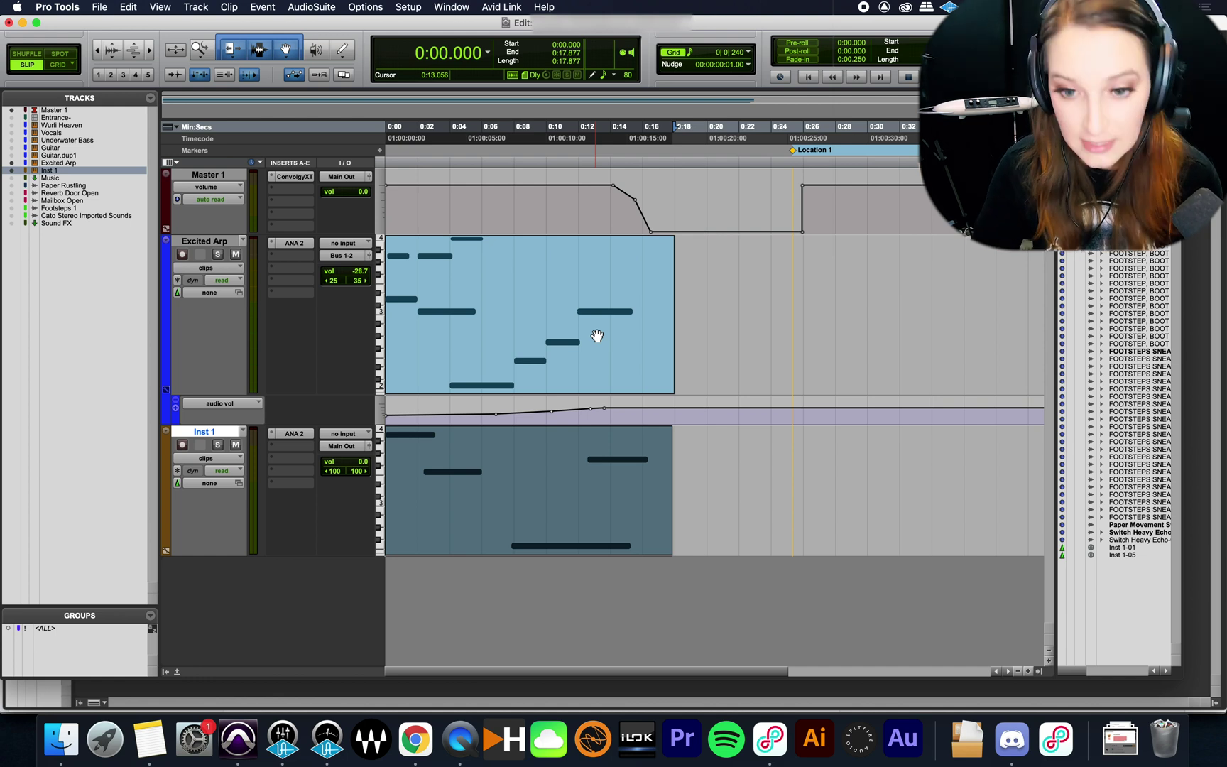
- Copy the Inst 1 clip and merge its notes into the Excited Arp clip with Option+M
{"action": "right_click", "coordinate": [625, 468]}
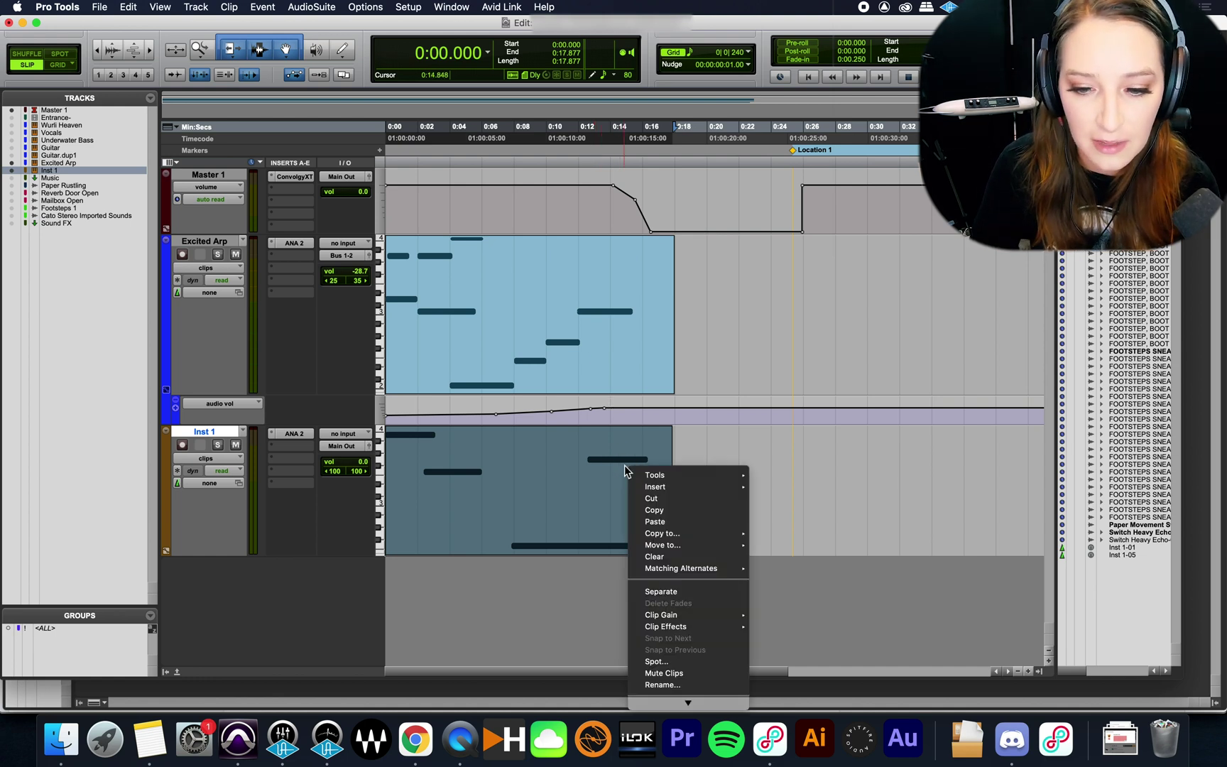
{"action": "left_click", "coordinate": [648, 511]}
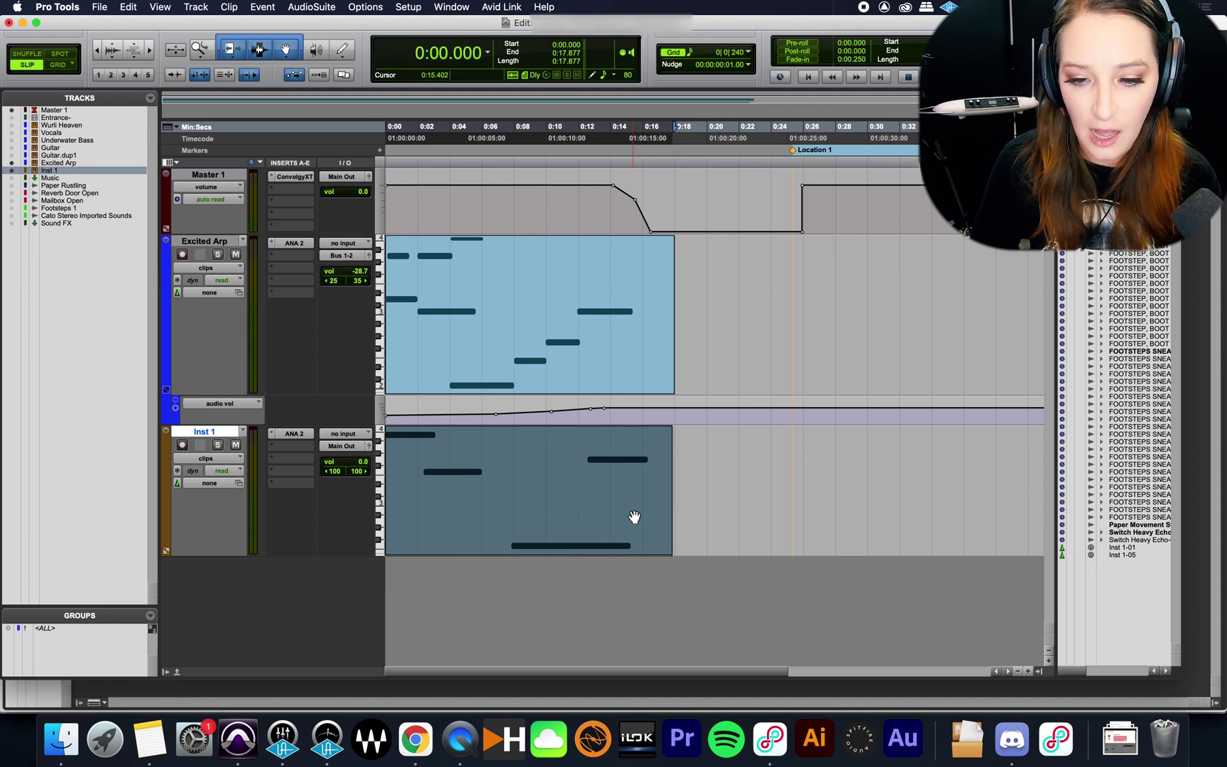
{"action": "left_click", "coordinate": [696, 352]}
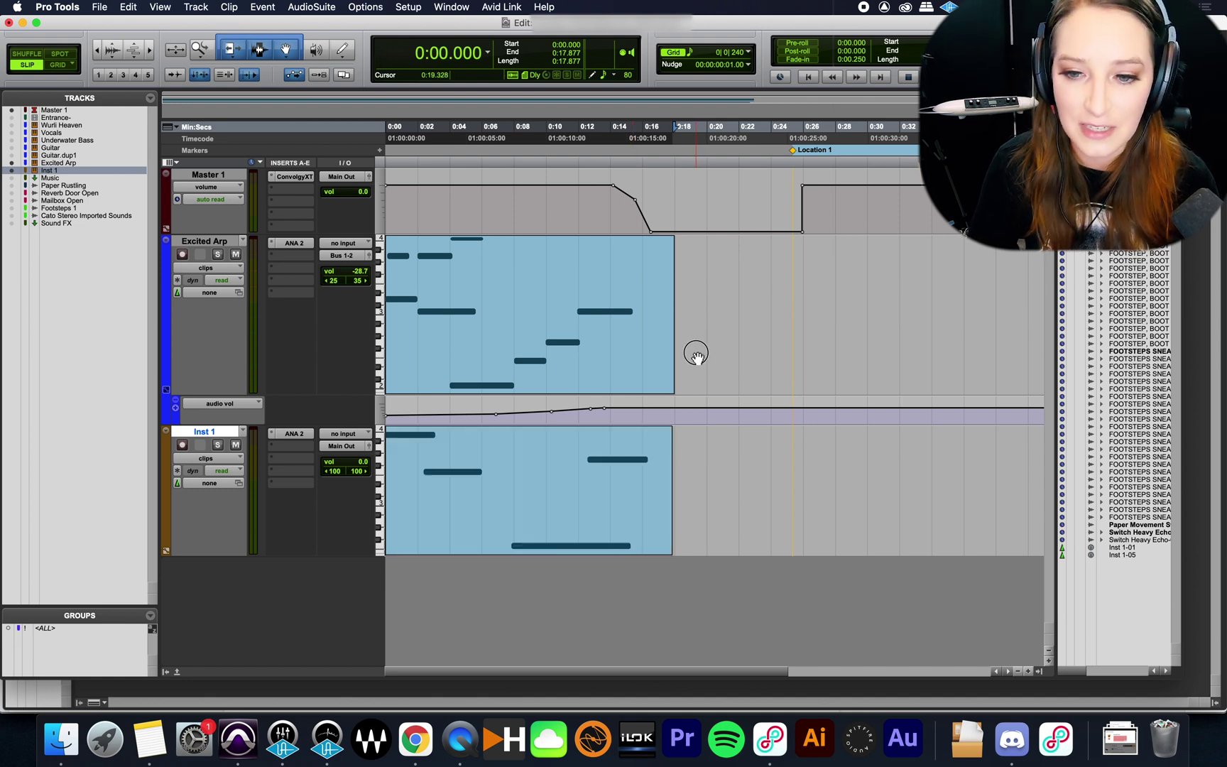
{"action": "left_click", "coordinate": [629, 378]}
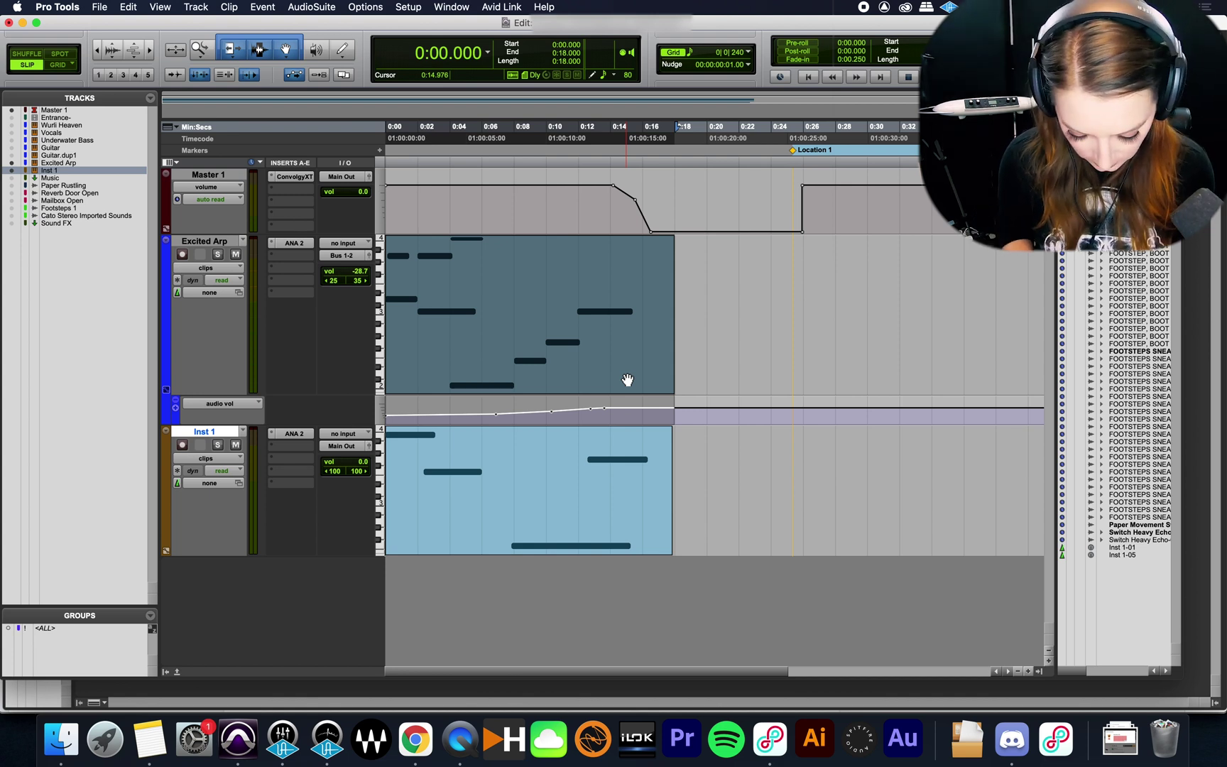
{"action": "key", "text": "alt+m"}
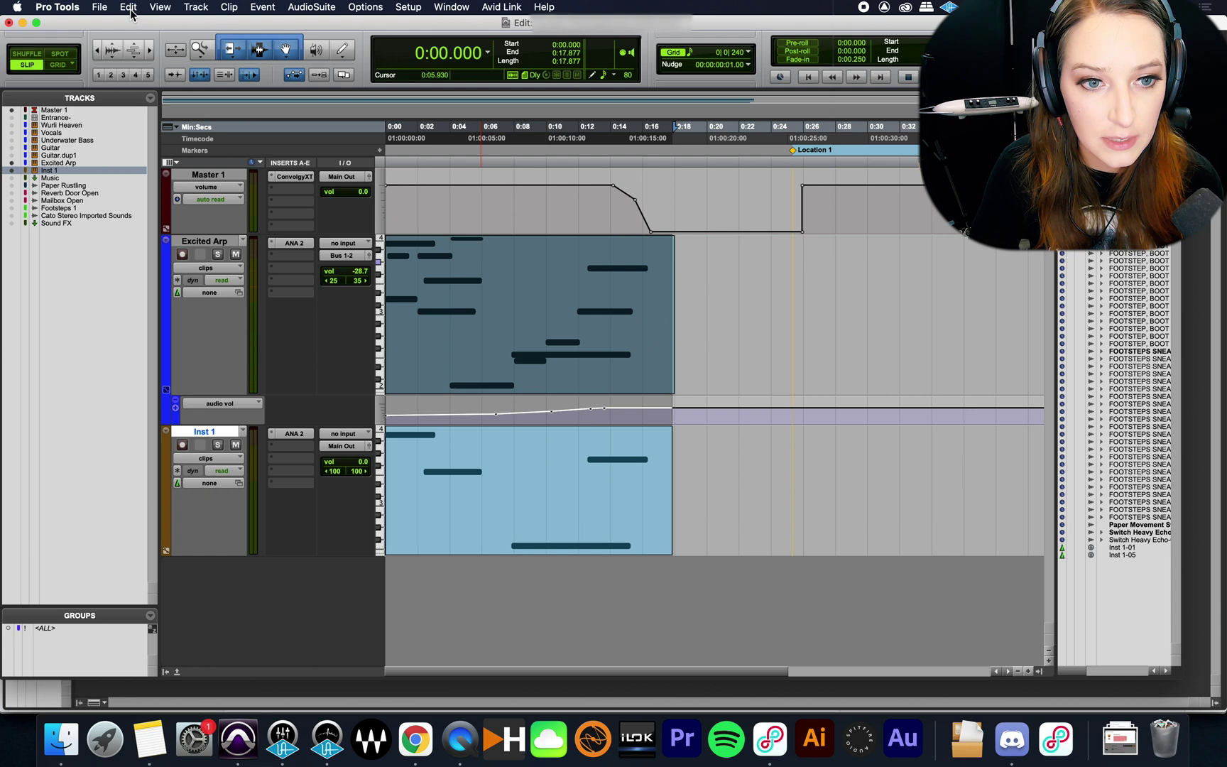
{"action": "left_click", "coordinate": [129, 7]}
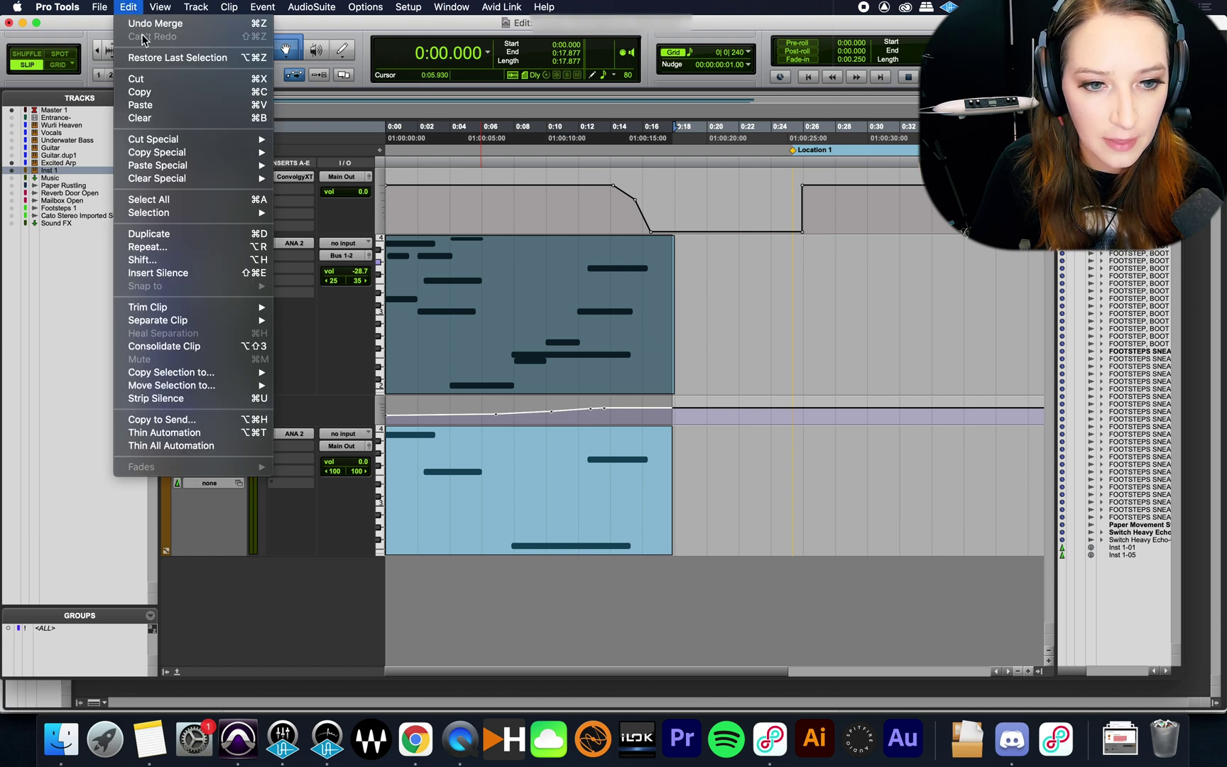
{"action": "mouse_move", "coordinate": [198, 164]}
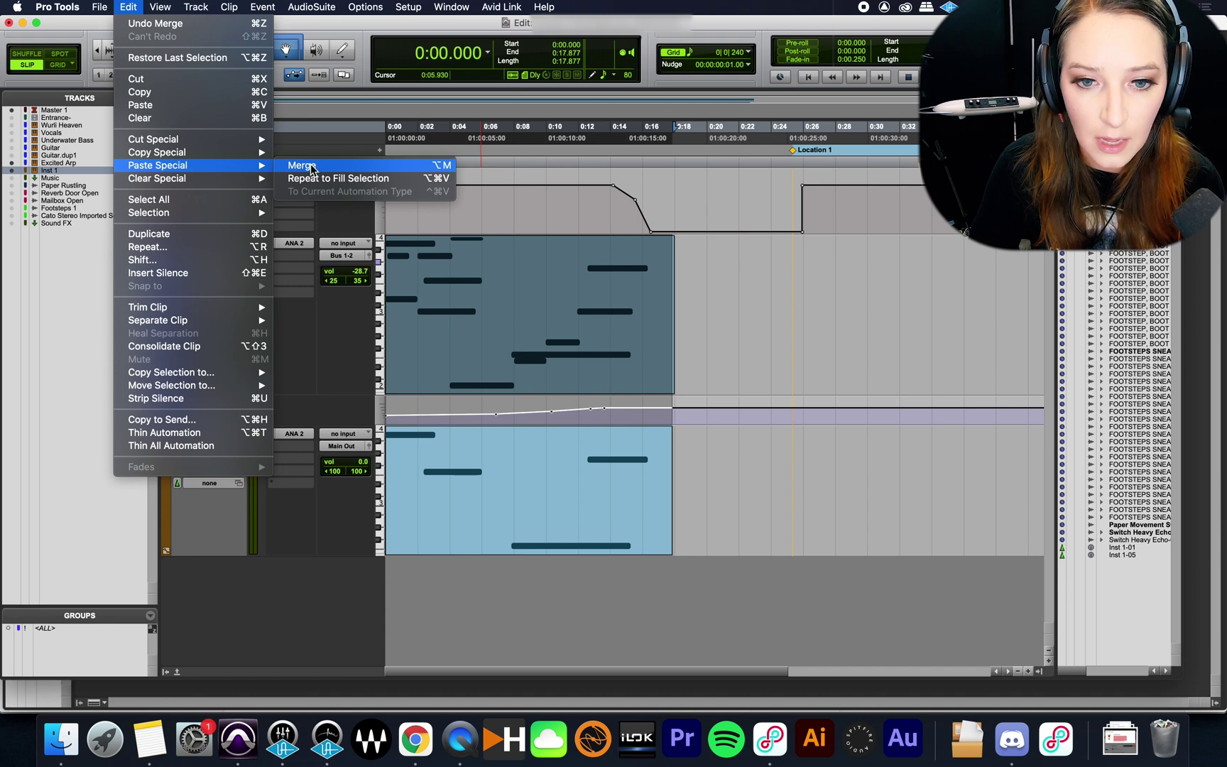
{"action": "left_click", "coordinate": [442, 165]}
{"action": "left_click", "coordinate": [536, 287]}
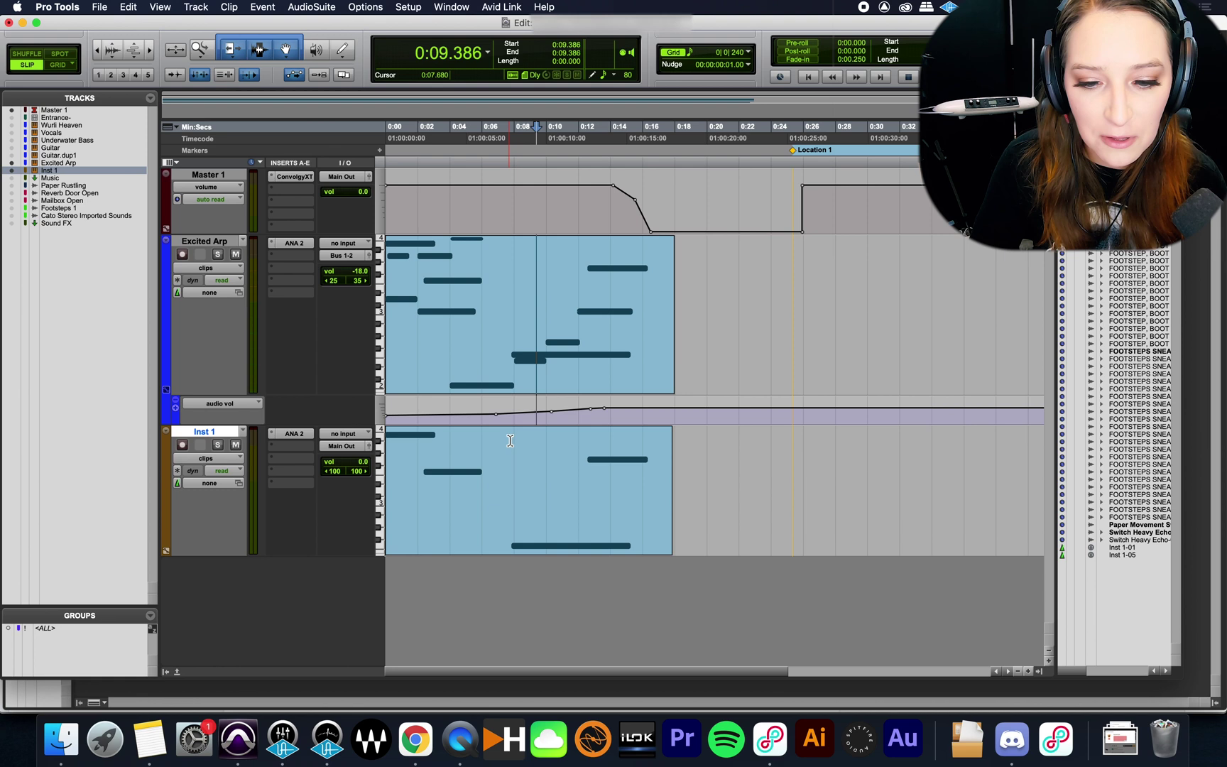
- Select the Inst 1 range from 0:07.808 to 0:18.474 and shift the selection between tracks with P and ;
{"action": "left_click_drag", "start_coordinate": [511, 488], "coordinate": [684, 484]}
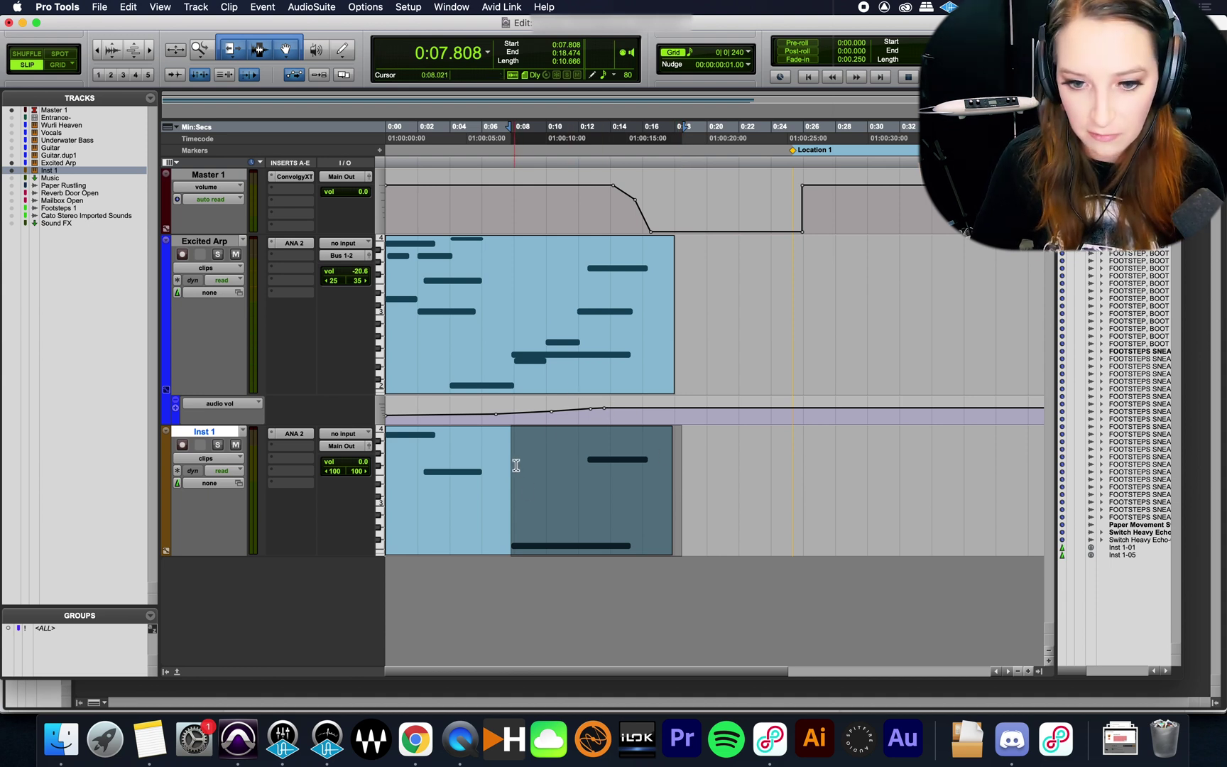
{"action": "key", "text": "p"}
{"action": "key", "text": "p"}
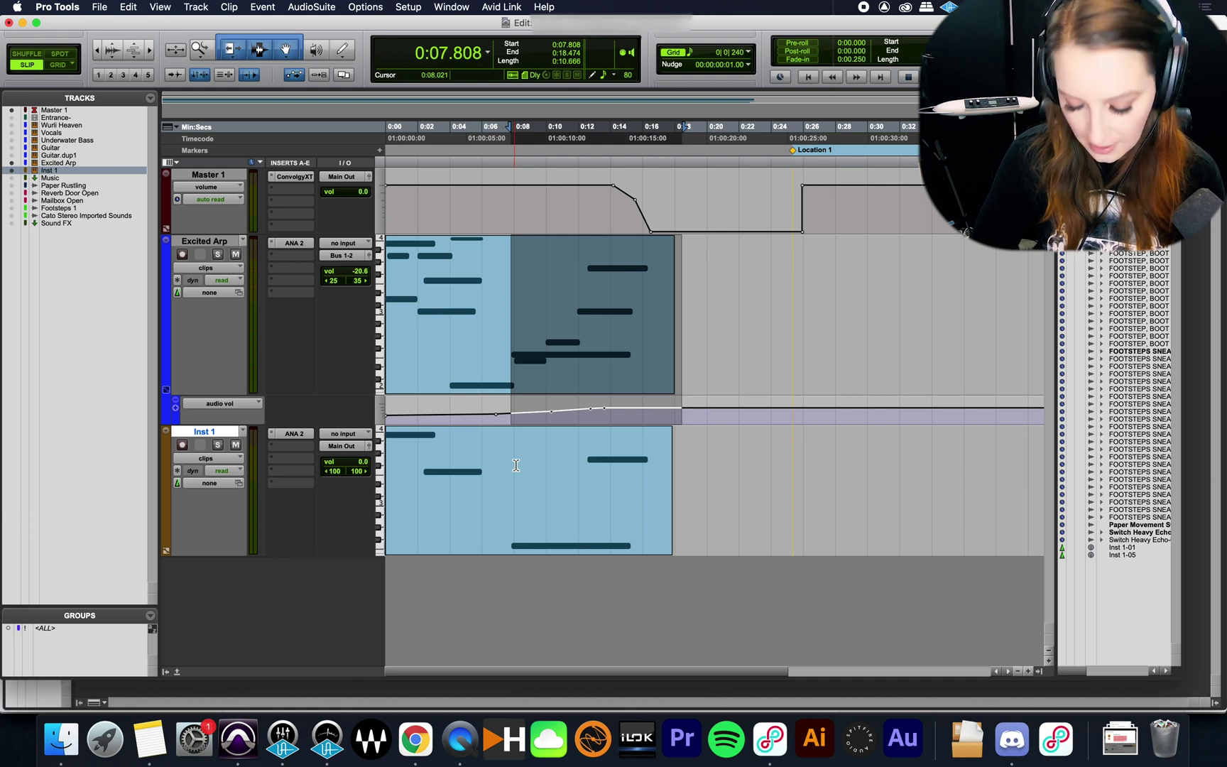
{"action": "key", "text": "semicolon"}
{"action": "key", "text": "semicolon"}
{"action": "key", "text": "p"}
{"action": "key", "text": "p"}
{"action": "key", "text": "p"}
{"action": "key", "text": "semicolon"}
{"action": "key", "text": "semicolon"}
{"action": "key", "text": "semicolon"}
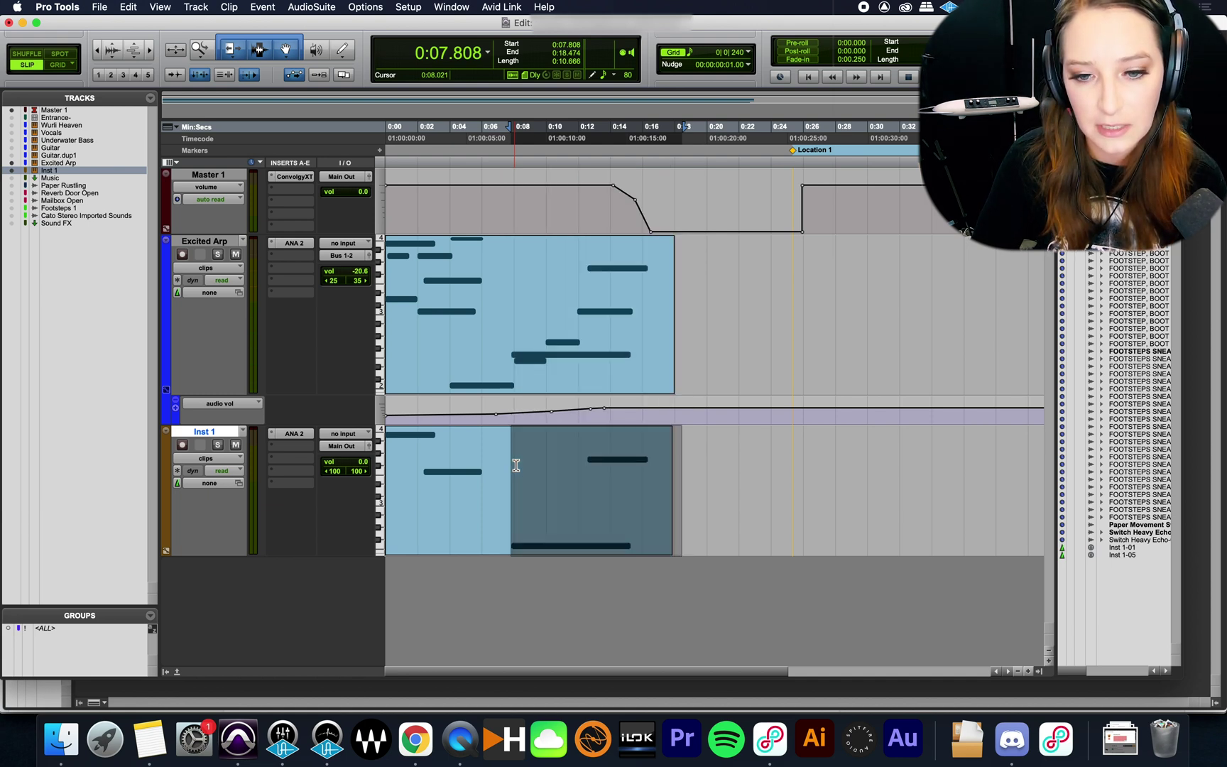
{"action": "key", "text": "p"}
{"action": "key", "text": "p"}
{"action": "key", "text": "p"}
{"action": "key", "text": "semicolon"}
{"action": "key", "text": "semicolon"}
{"action": "key", "text": "semicolon"}
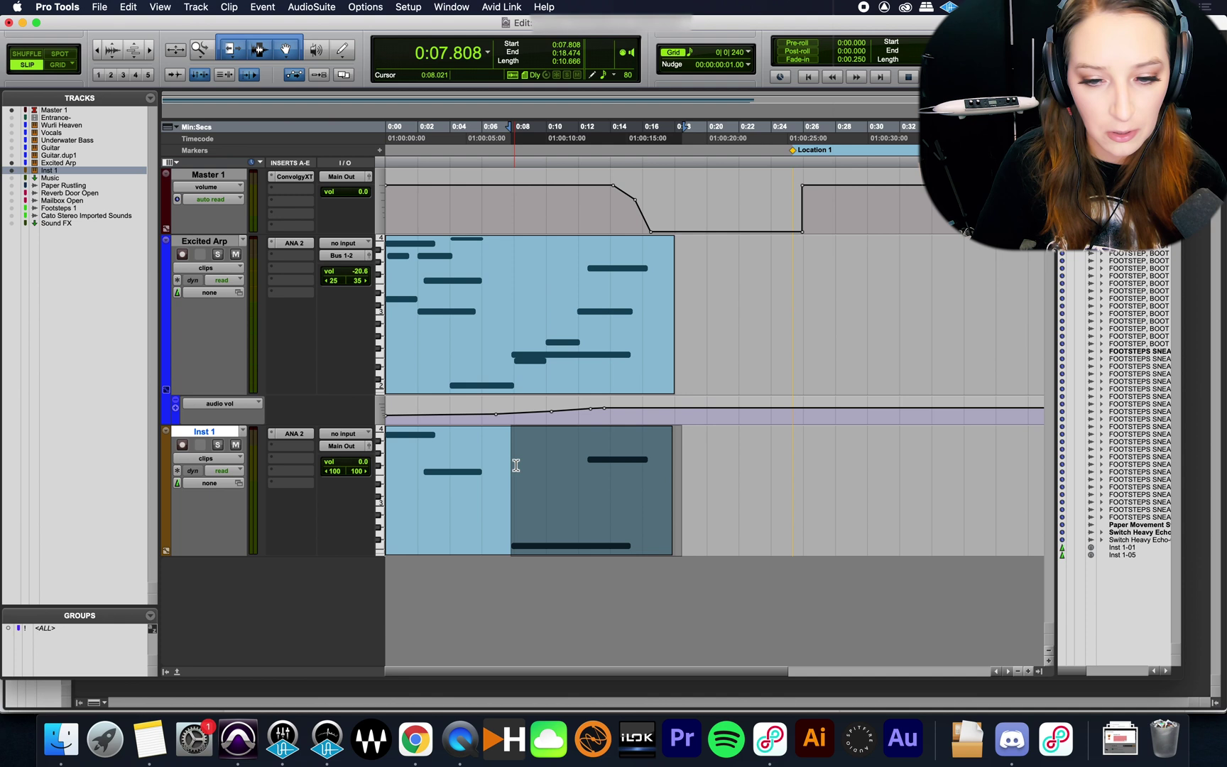
{"action": "key", "text": "p"}
{"action": "key", "text": "p"}
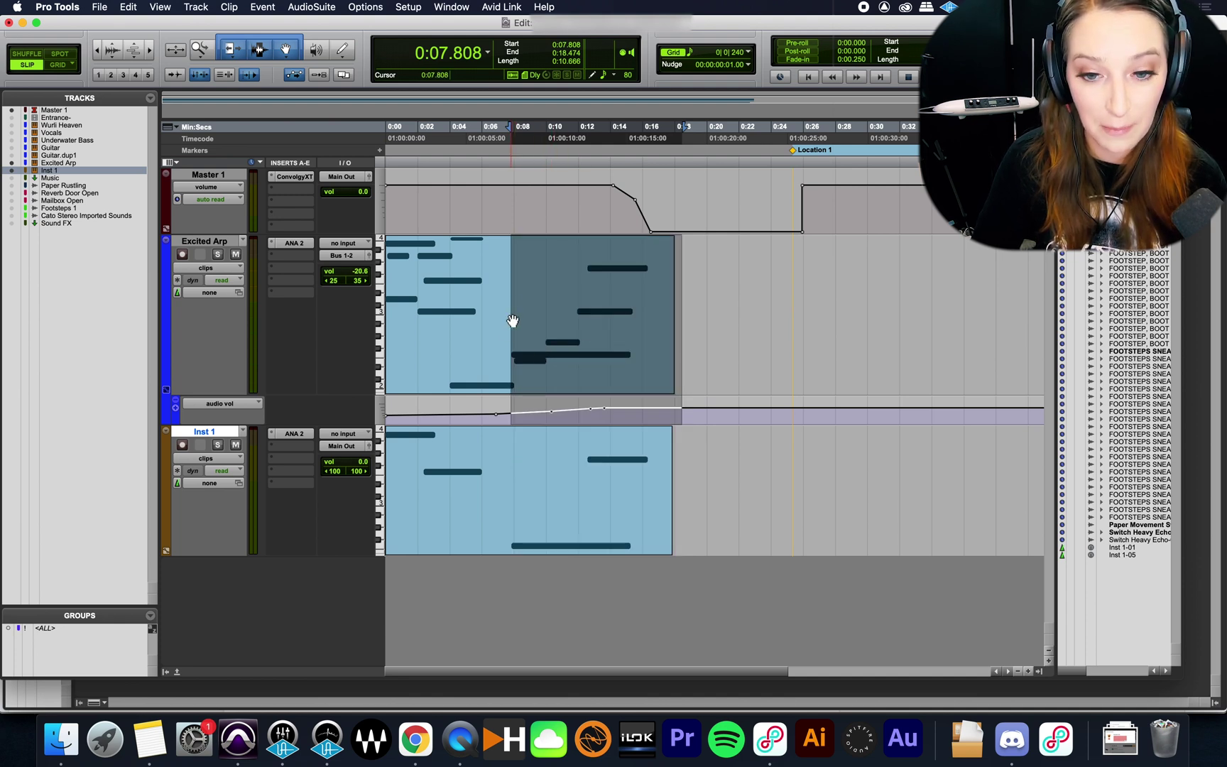
- Select the whole Excited Arp clip and merge the copied Inst 1 notes into its first 10.666 seconds
{"action": "left_click", "coordinate": [487, 384]}
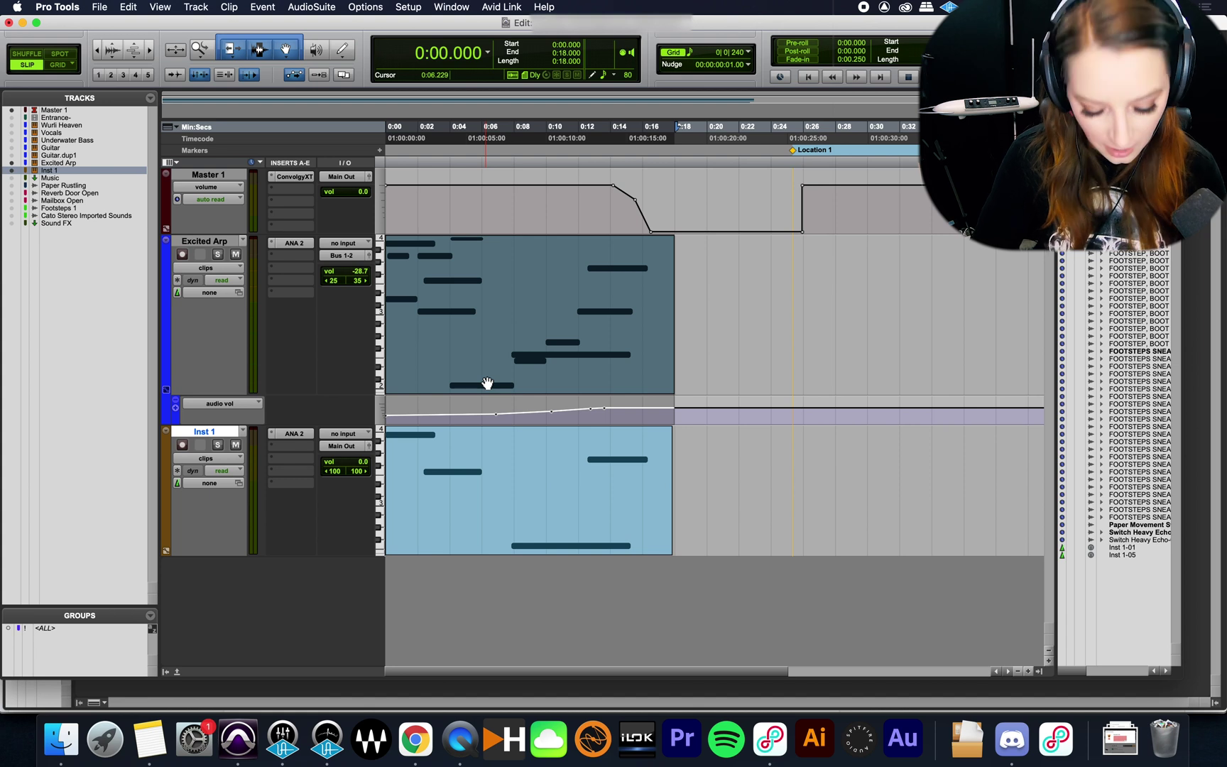
{"action": "key", "text": "super+z"}
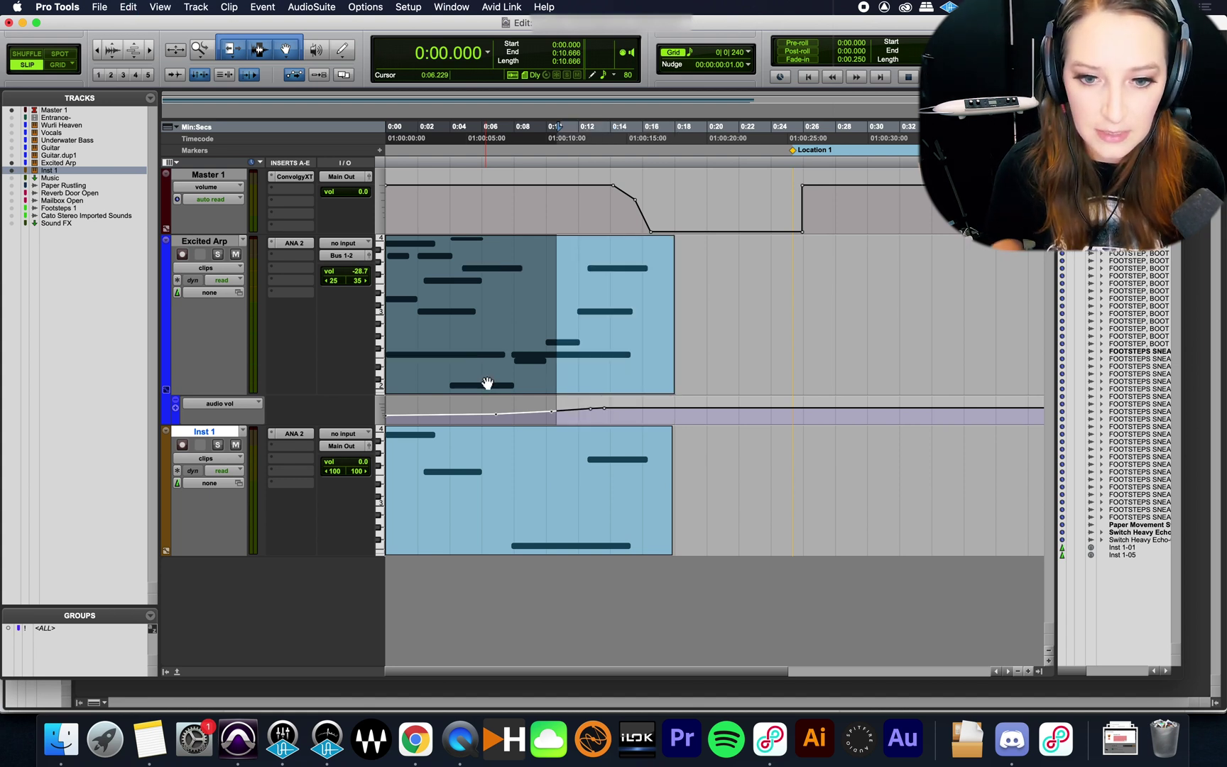